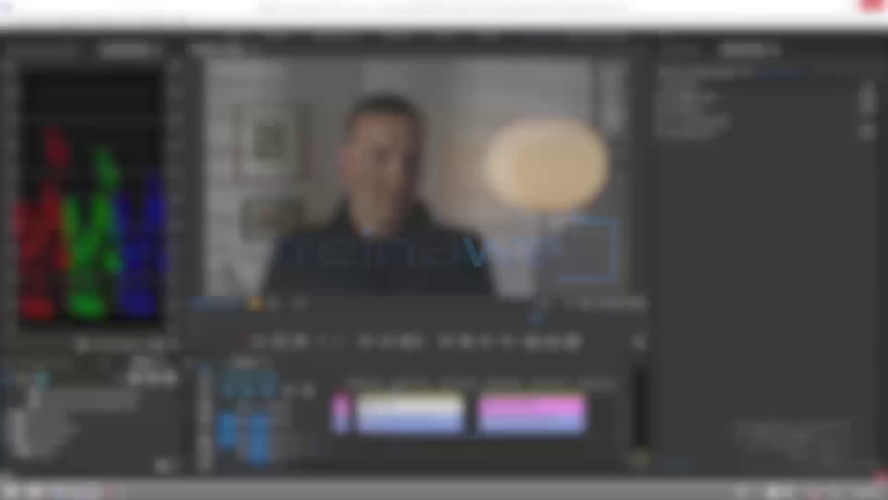
Step: Apply Gaussian Blur to the Sonho adjustment layer with Repeat Edge Pixels on and Blurriness 71
text(gaux=s)
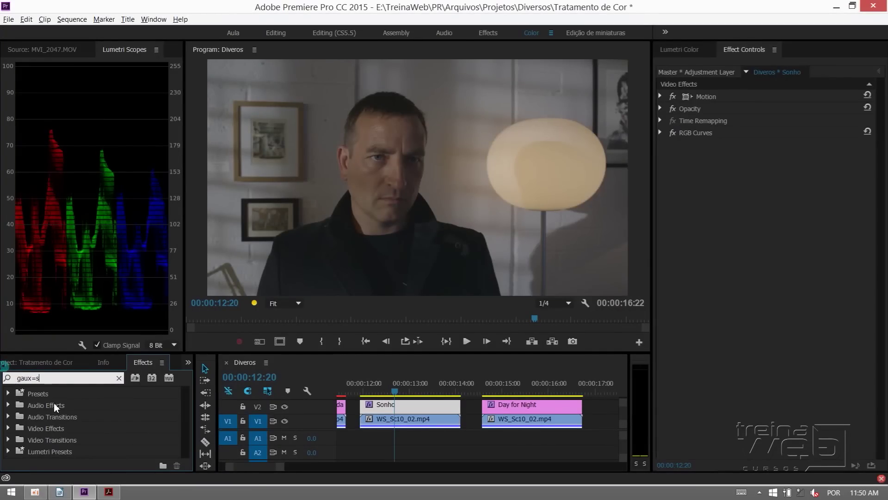
key(BackSpace)
key(BackSpace)
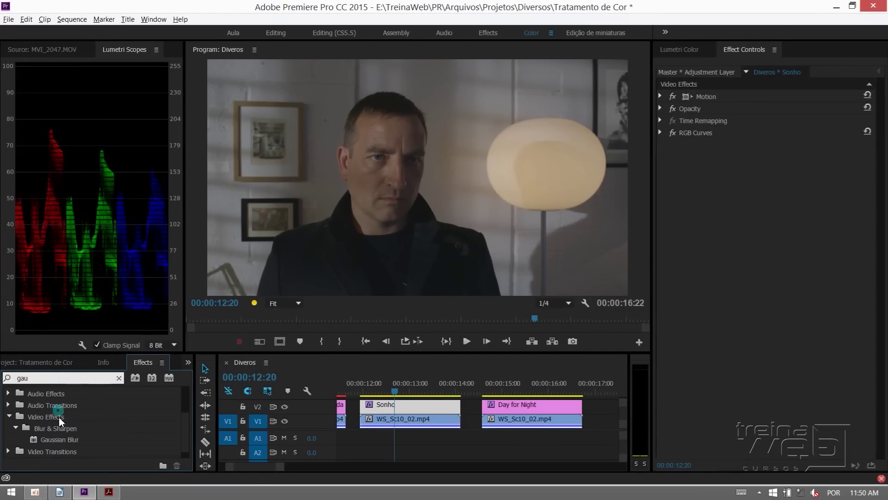
mouse_move(59, 429)
mouse_down()
mouse_move(419, 378)
mouse_move(738, 173)
mouse_move(726, 172)
mouse_move(799, 167)
mouse_up()
click(767, 195)
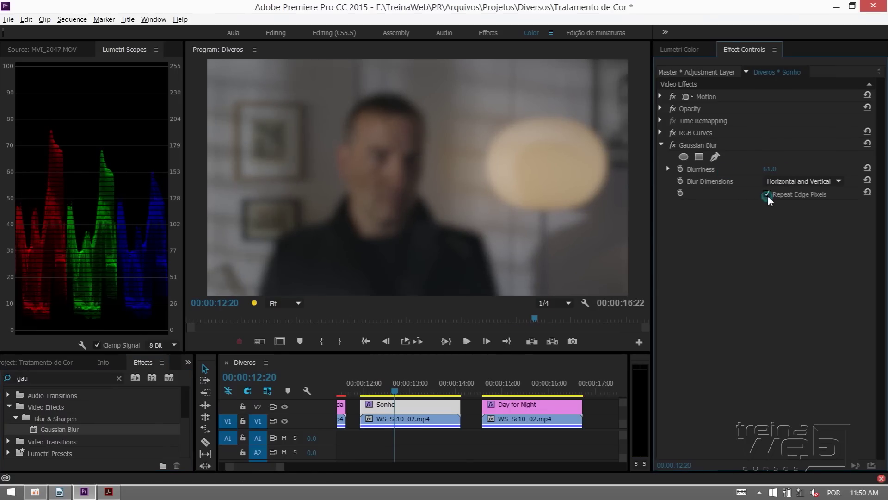
drag(771, 171, 776, 167)
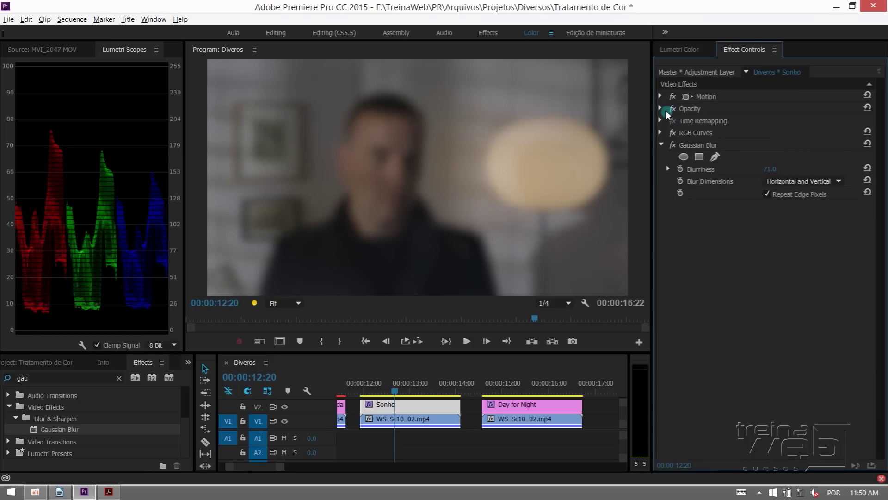
Step: Set the Sonho blend mode to Linear Dodge (Add), after trying Screen and Color Dodge, and raise Blurriness to 79
click(661, 108)
click(784, 145)
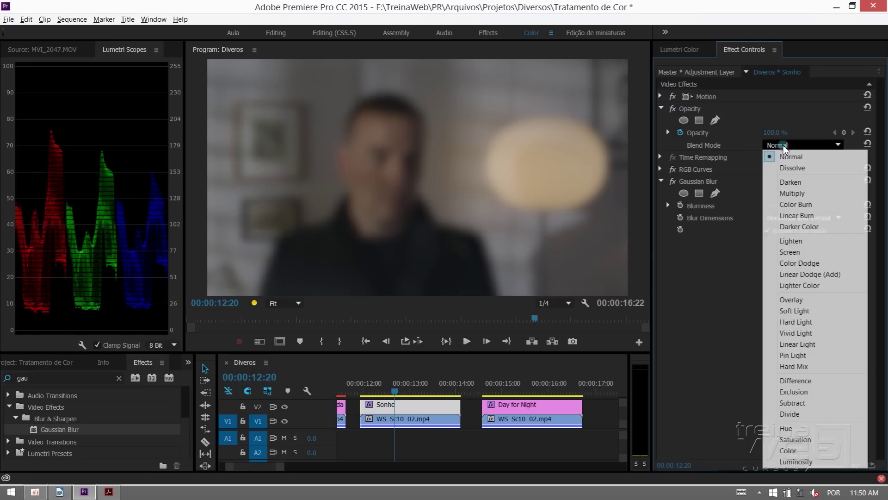
click(814, 253)
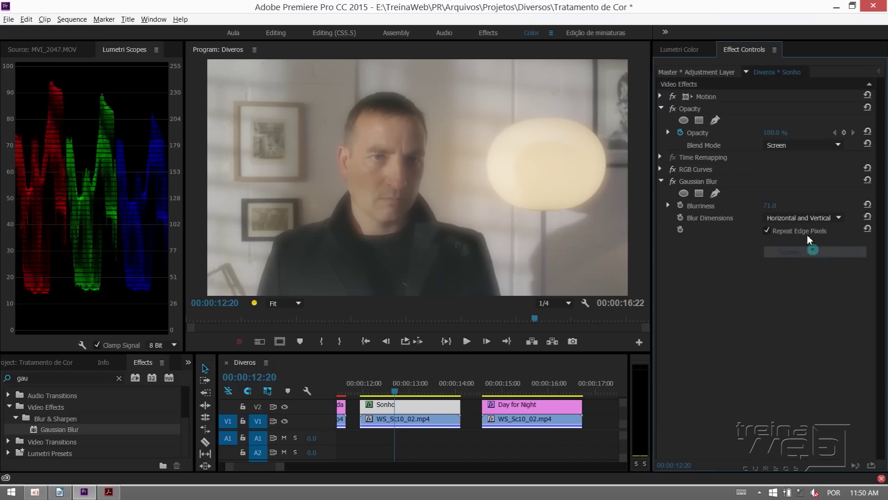
click(788, 145)
click(805, 263)
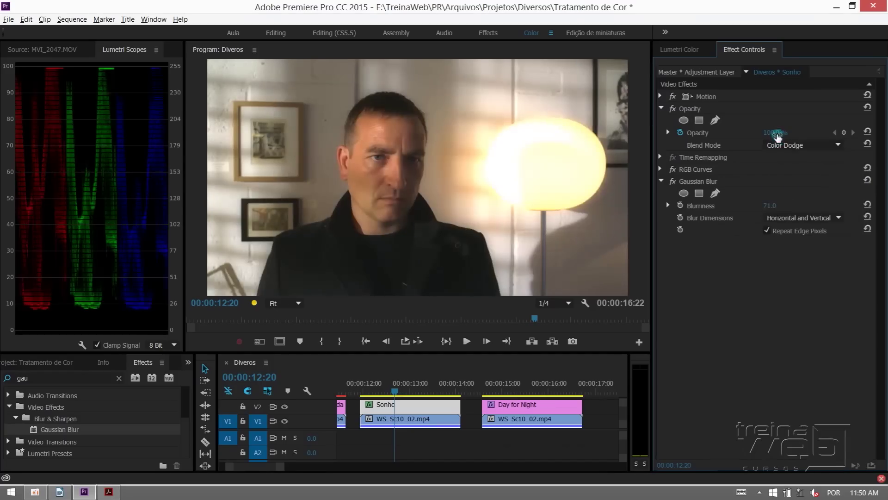
click(786, 145)
click(828, 274)
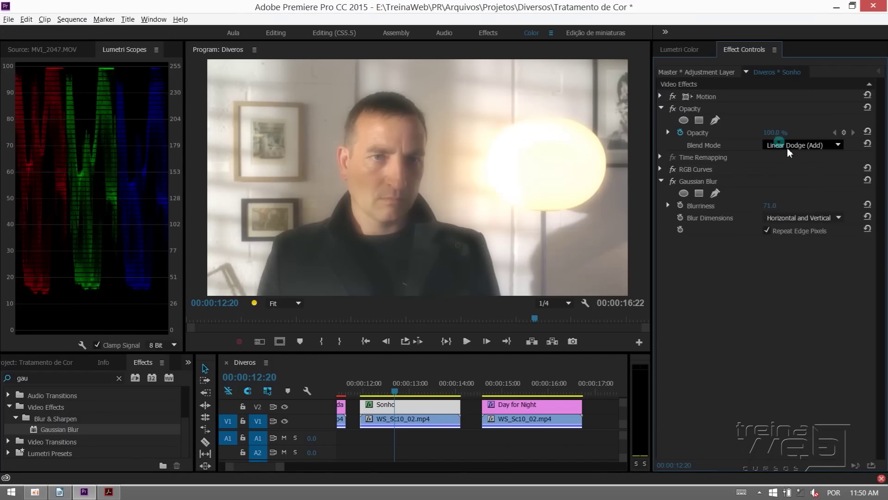
drag(769, 205, 345, 257)
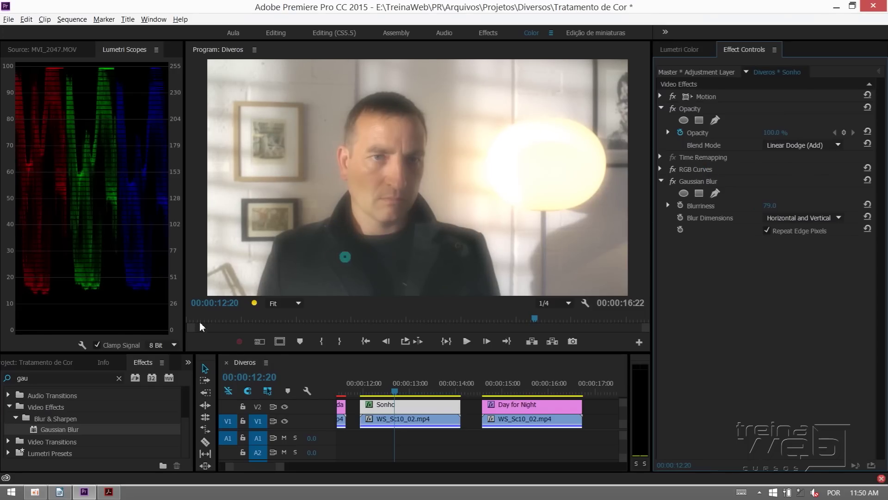
click(3, 376)
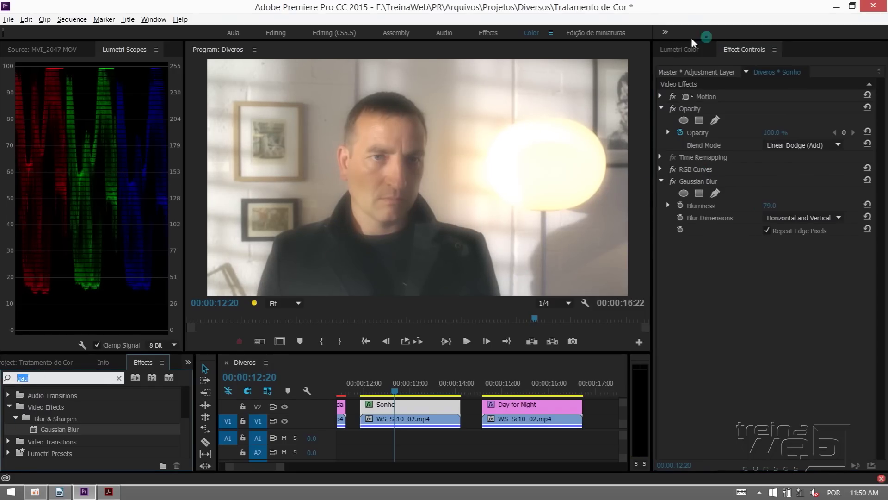
Step: Shape the Sonho layer's Lumetri RGB curve into an S-curve
click(680, 49)
click(684, 111)
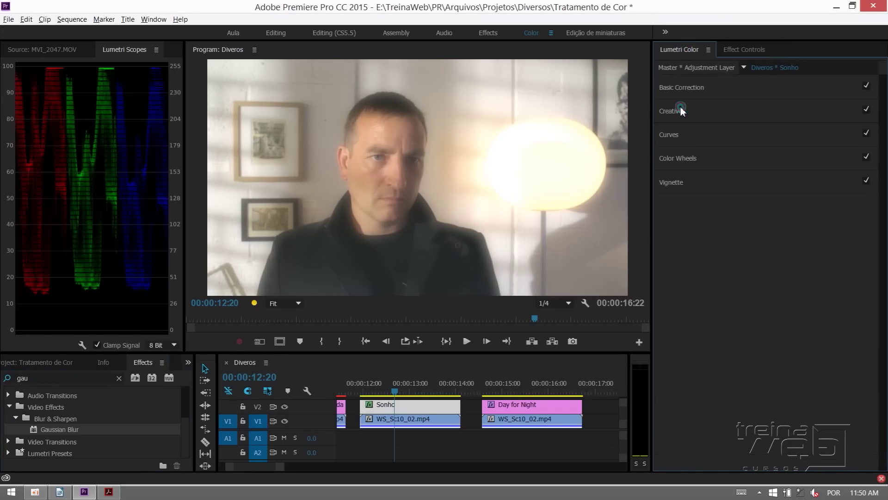
click(678, 134)
mouse_move(742, 283)
mouse_down()
mouse_move(745, 305)
mouse_move(759, 300)
mouse_up()
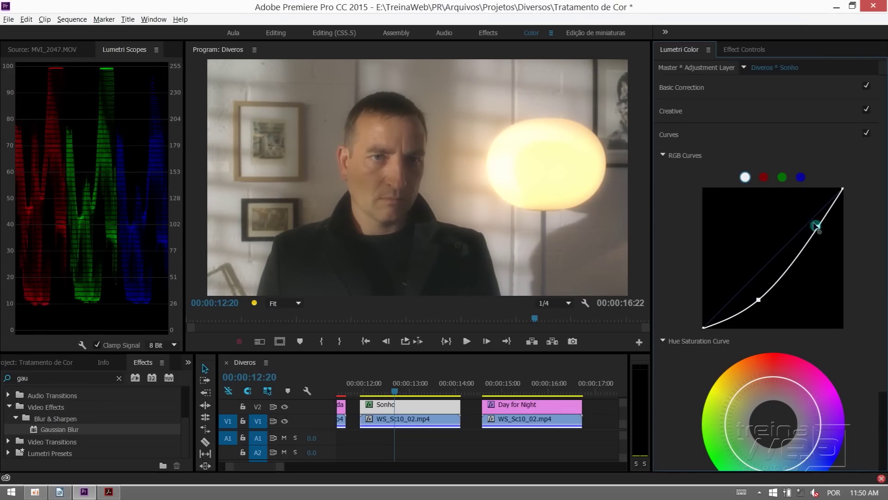
drag(815, 226, 810, 217)
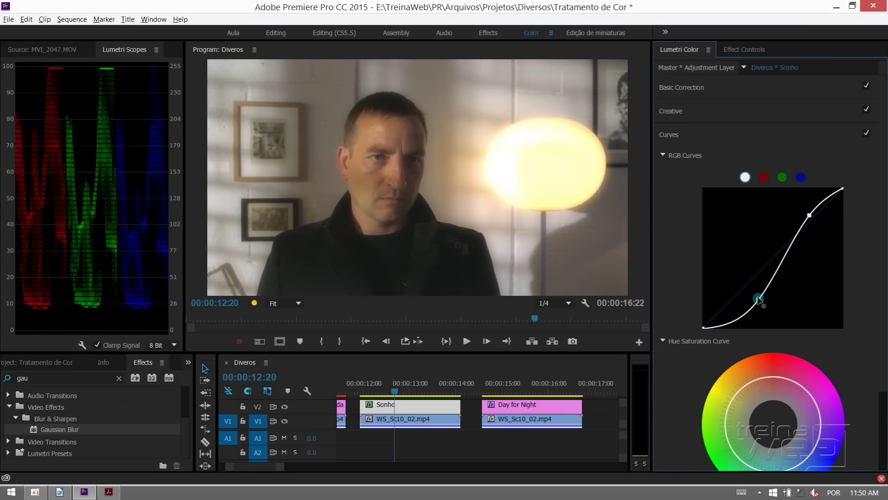
drag(759, 300, 758, 290)
click(793, 229)
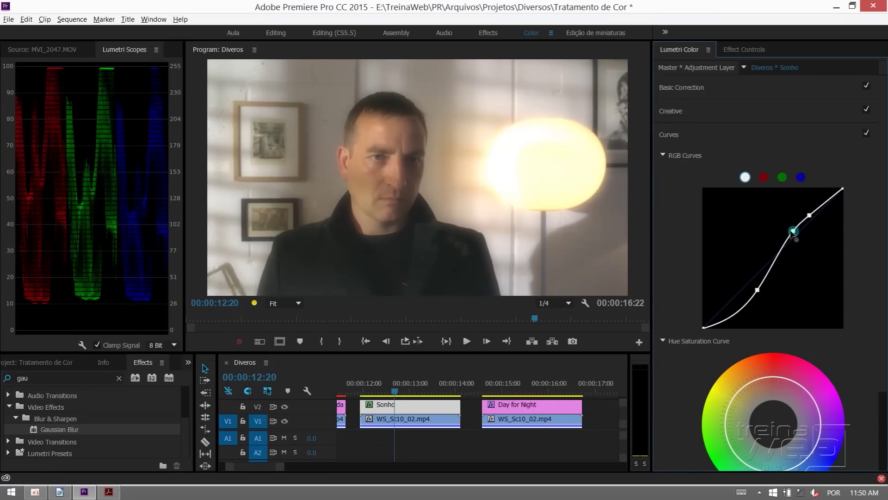
drag(793, 231, 789, 230)
drag(758, 290, 760, 281)
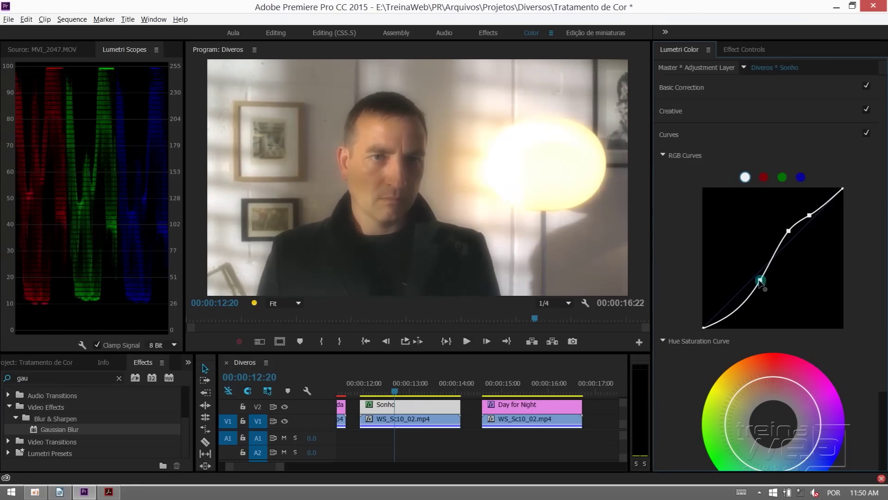
drag(759, 281, 752, 286)
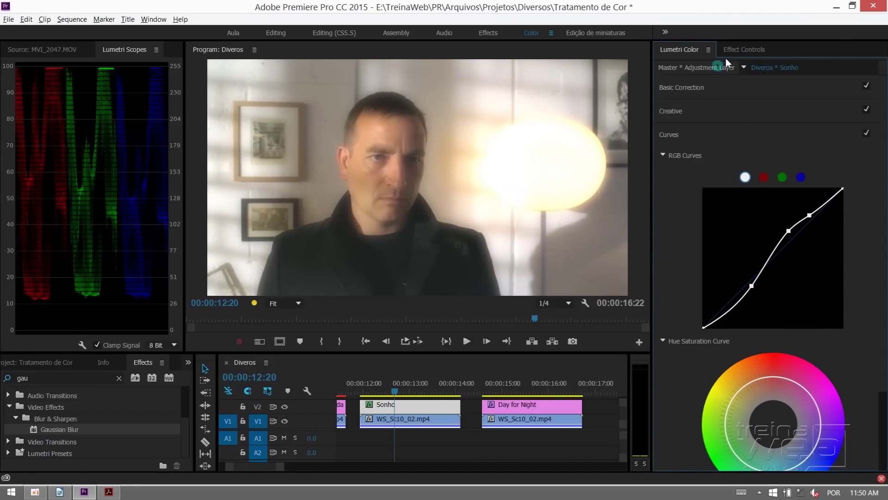
Step: Recheck the blend mode list, then deepen the S-curve's shadows and highlights
click(740, 49)
click(791, 145)
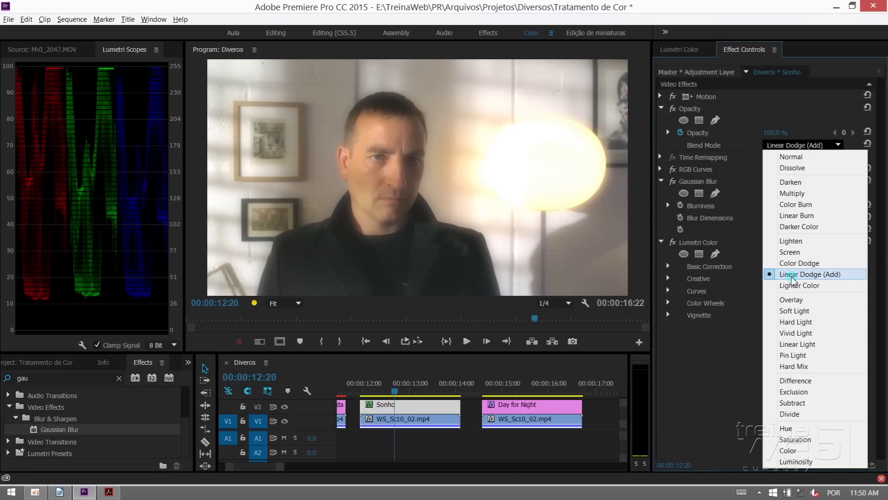
click(679, 49)
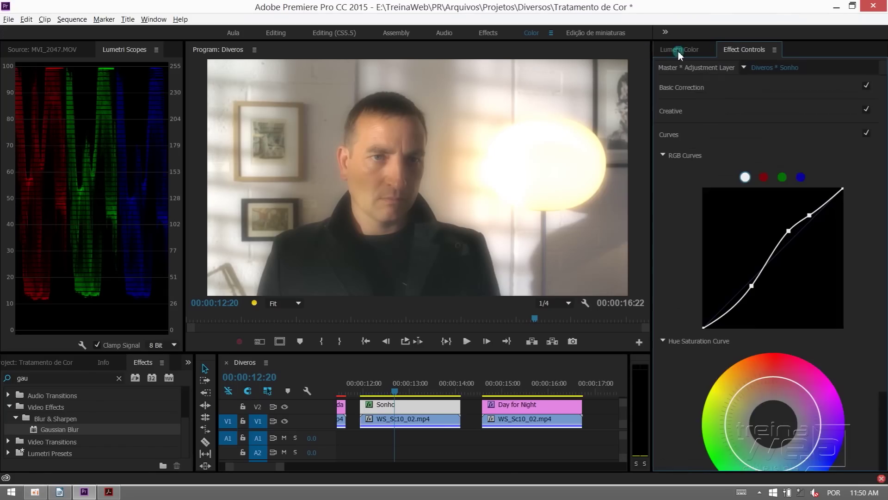
drag(753, 288, 757, 289)
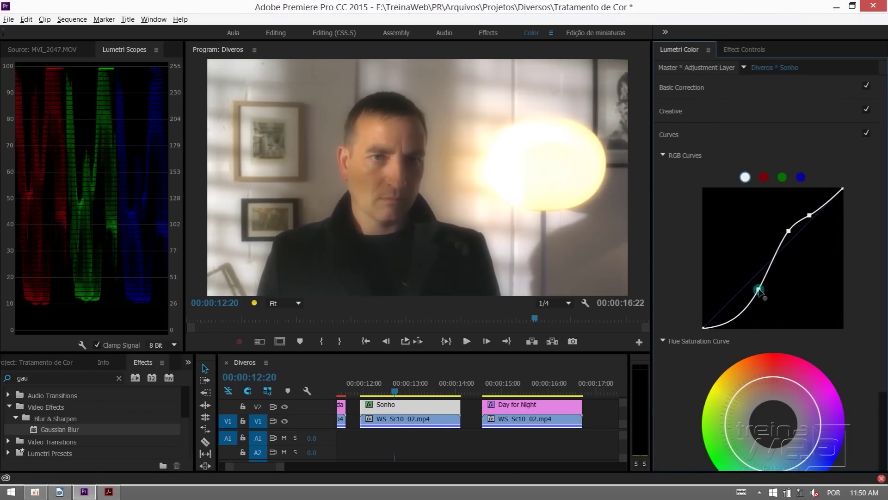
mouse_move(811, 218)
mouse_down()
mouse_move(809, 205)
mouse_move(788, 231)
mouse_up()
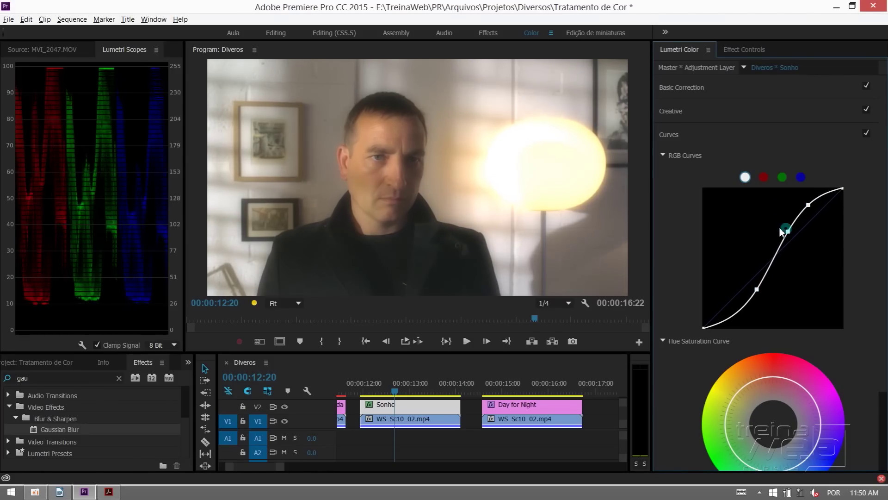
Step: Lower Saturation to 64.9 in Basic Correction
click(678, 89)
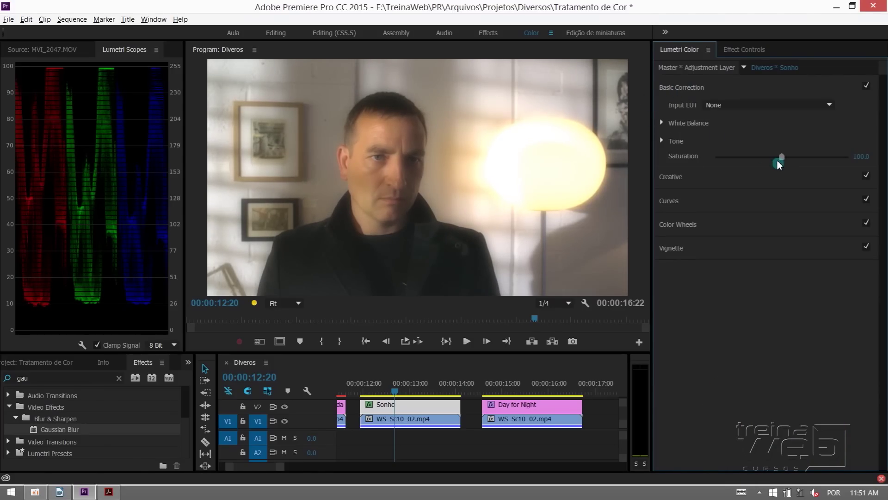
drag(778, 161, 760, 159)
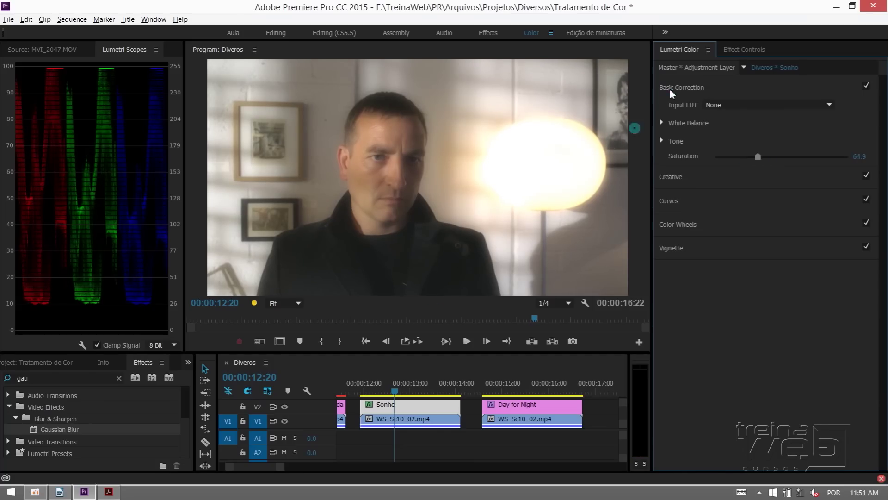
click(730, 51)
click(678, 168)
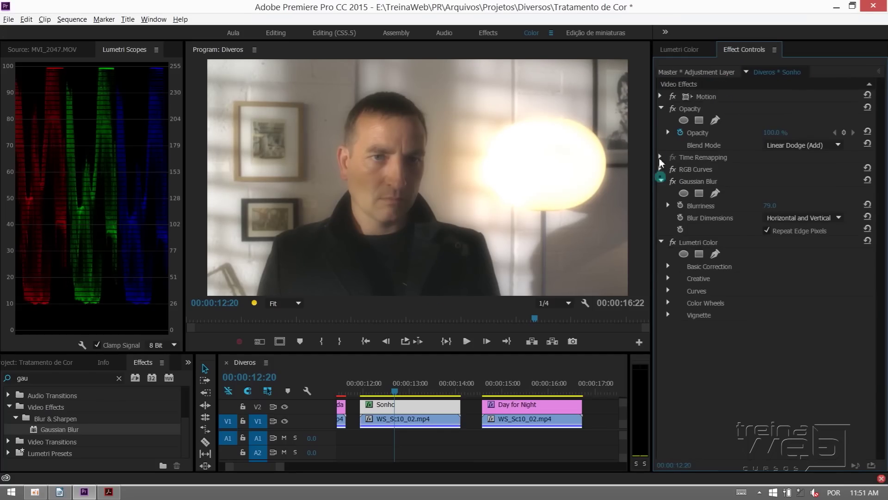
Step: Collapse and select the Opacity, Gaussian Blur and Lumetri Color effects together
click(662, 109)
click(660, 144)
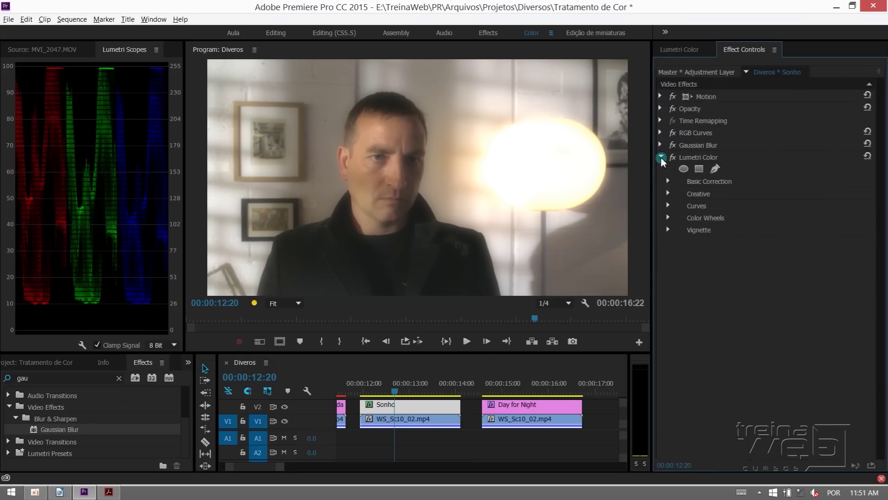
click(662, 158)
click(689, 109)
ctrl+click(700, 145)
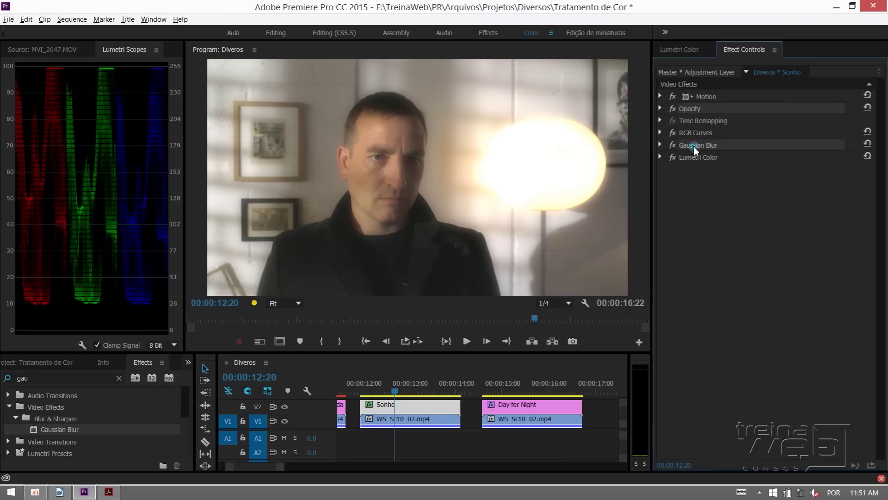
ctrl+click(696, 157)
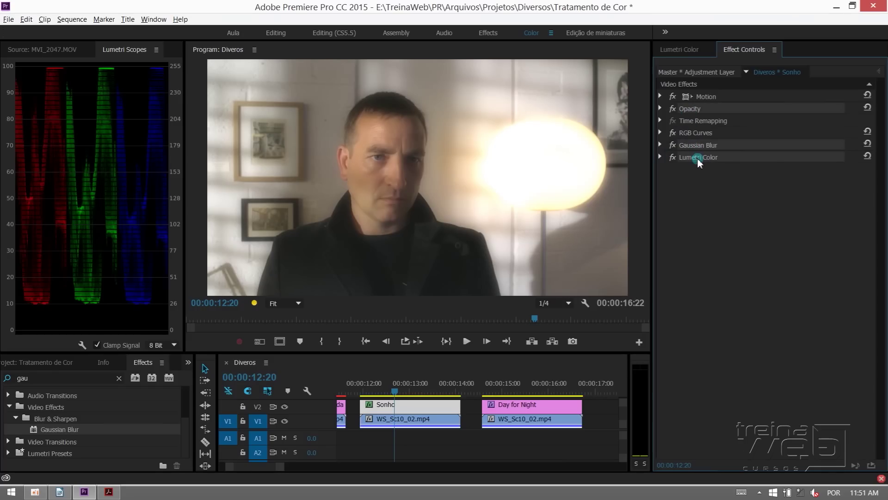
Step: Save them as preset 'Efeito Sonho' described 'Usar em uma camada de ajuste'
right_click(698, 158)
click(736, 177)
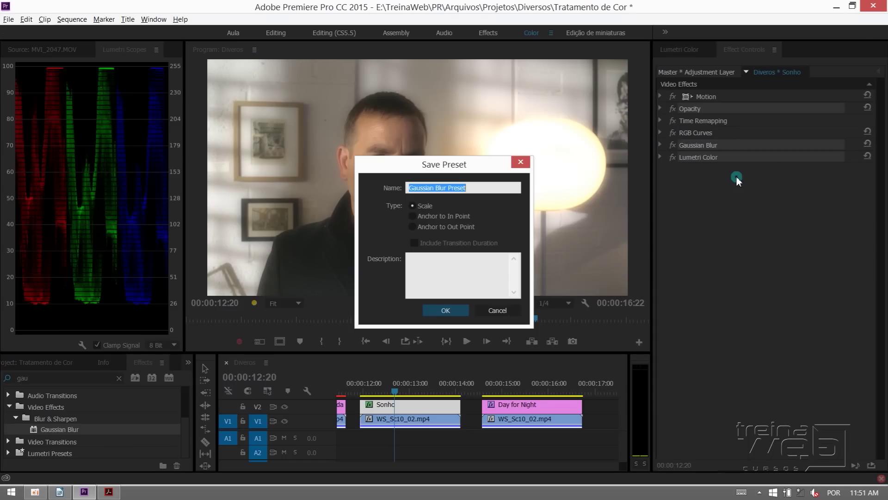
text(Efeito Sonho)
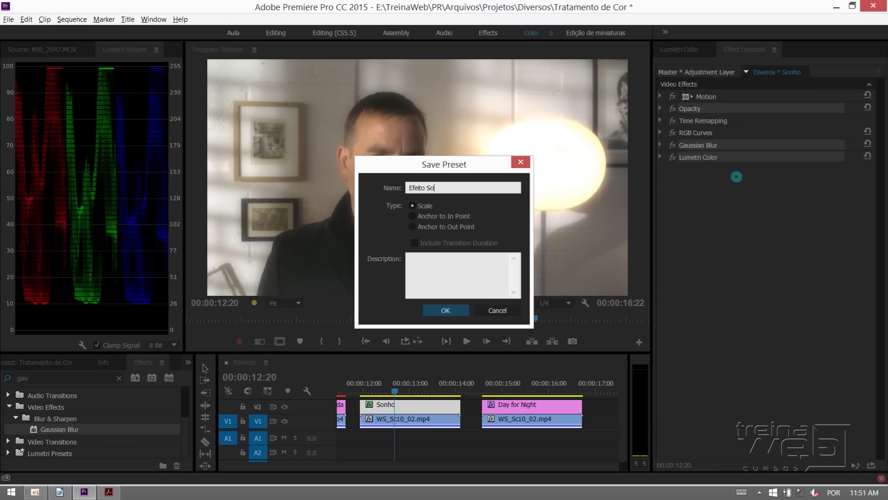
click(463, 268)
text(Usar em uma camada de ajuste)
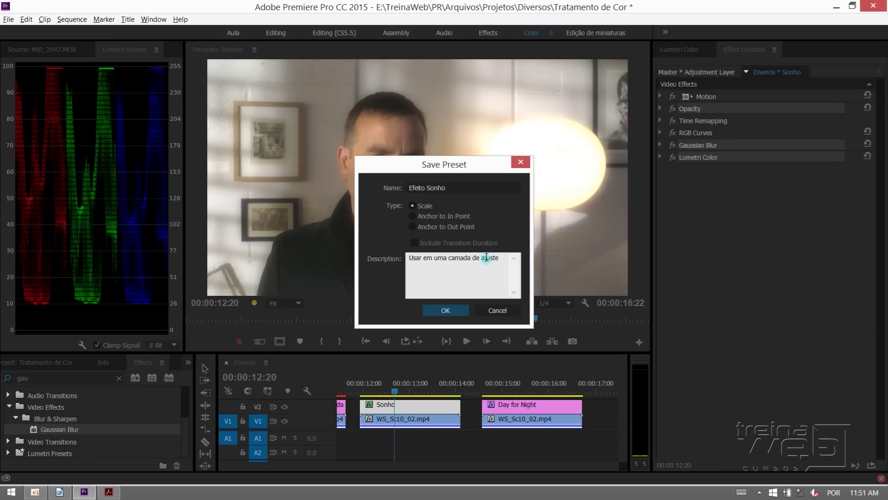
click(462, 309)
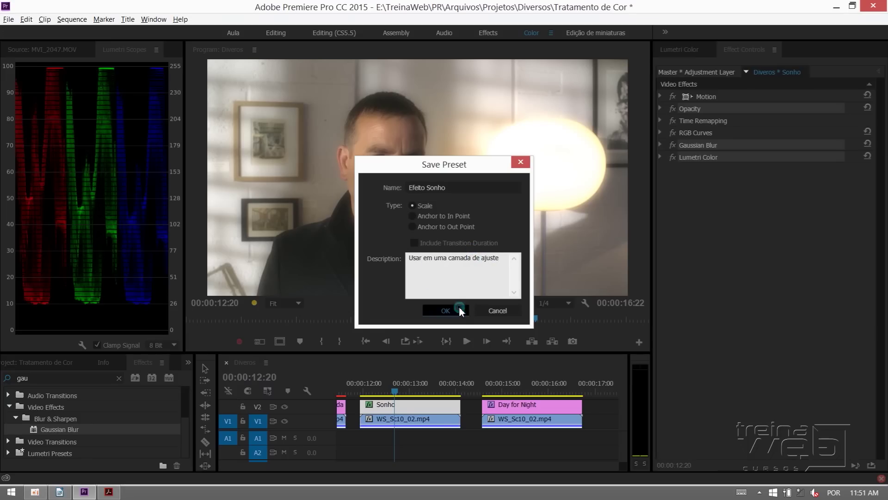
Step: Select the Day for Night adjustment layer and apply RGB Curves found by searching 'curve'
click(528, 384)
click(520, 413)
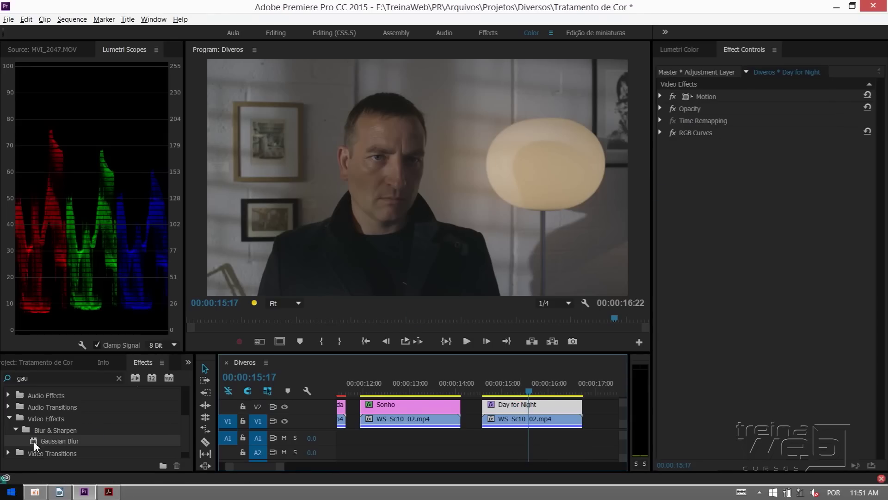
click(5, 379)
text(curve)
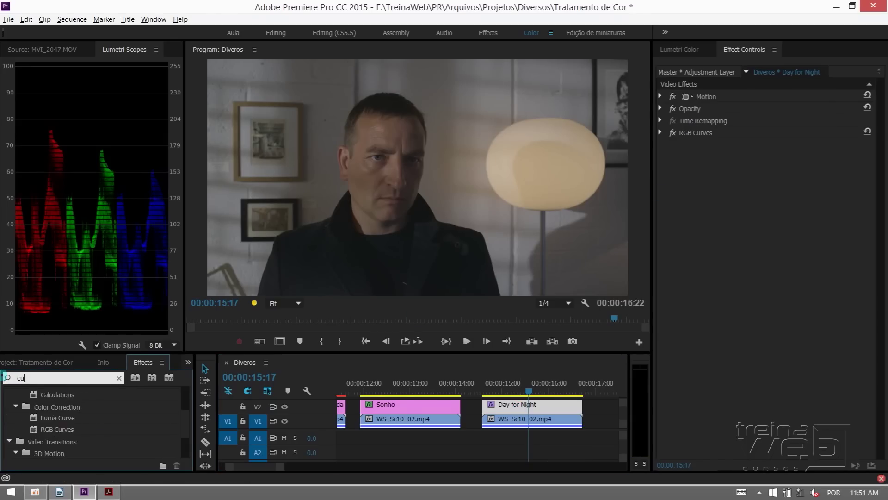
scroll(95, 414, up, 1)
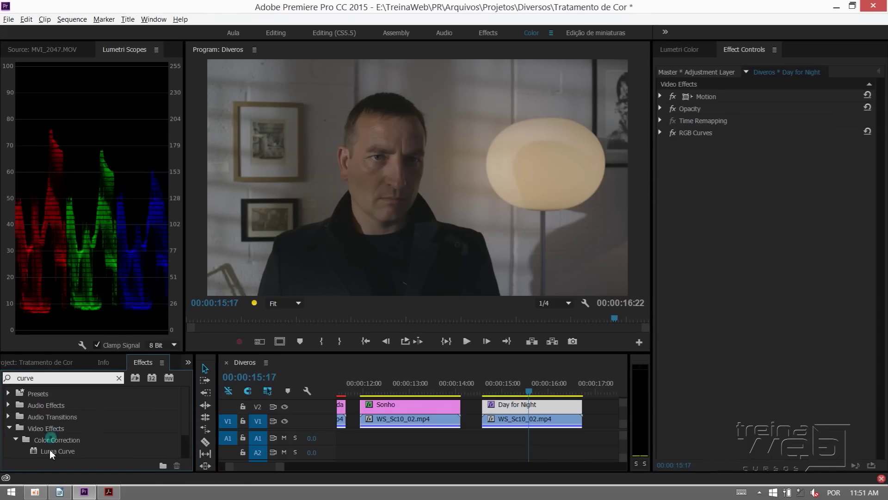
scroll(55, 451, up, 1)
scroll(55, 449, up, 1)
scroll(55, 450, down, 1)
drag(52, 429, 715, 166)
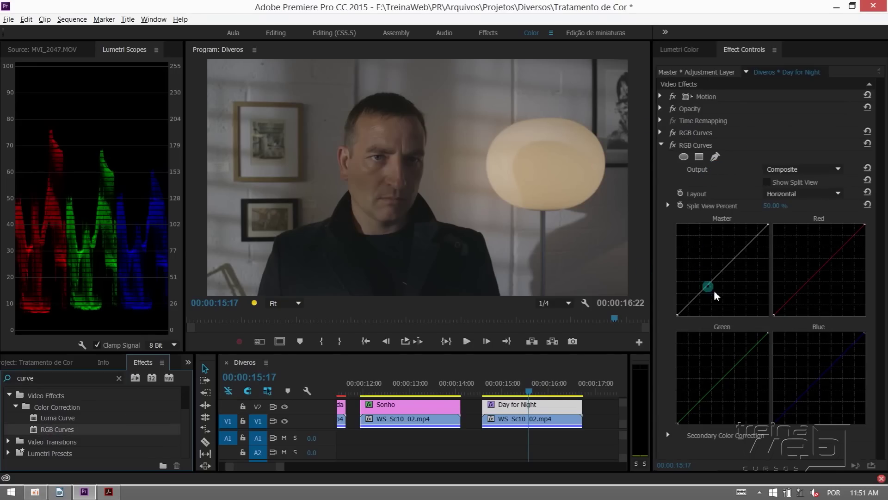
Step: Bow the Master curve down to darken the shot and raise the Blue curve for a blue tint
drag(705, 291, 723, 300)
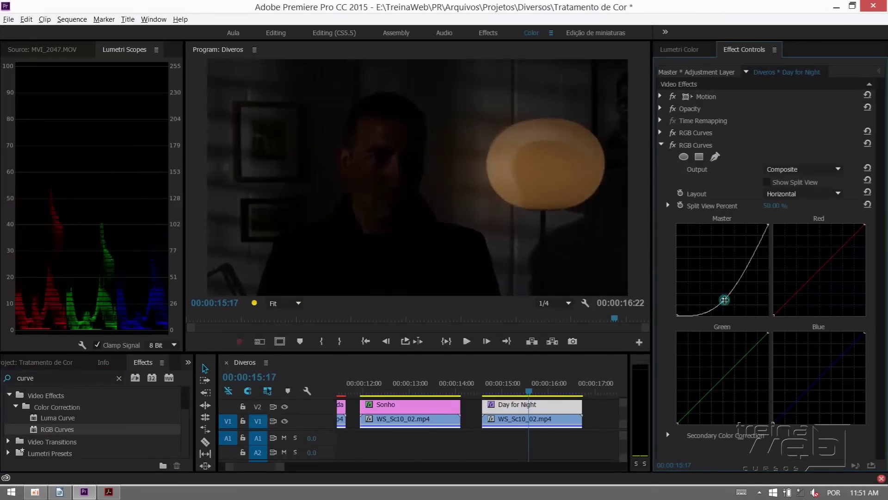
click(739, 278)
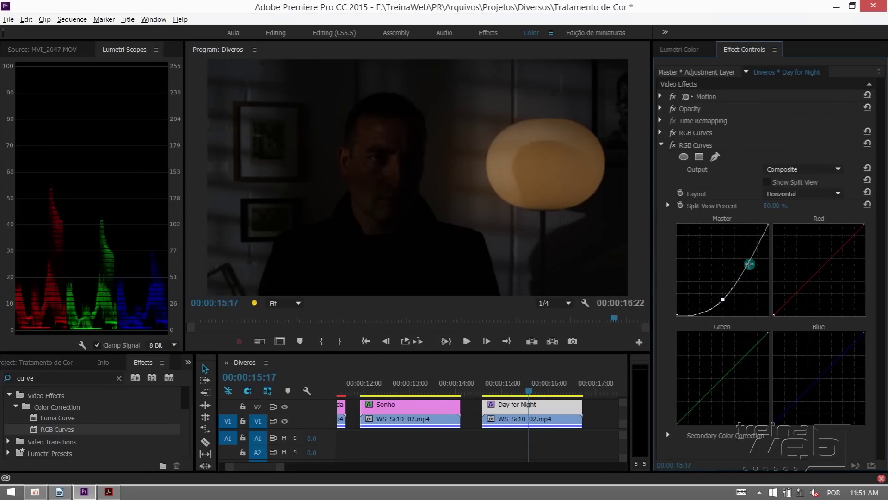
click(750, 265)
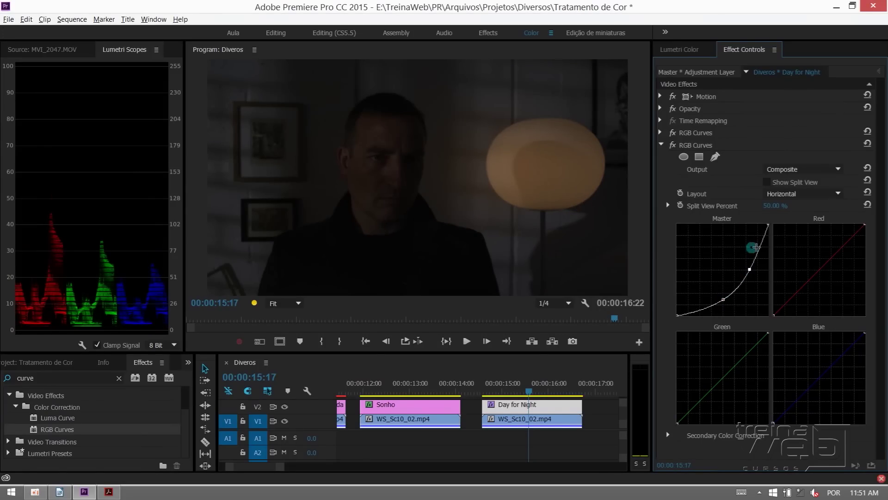
drag(764, 228, 765, 215)
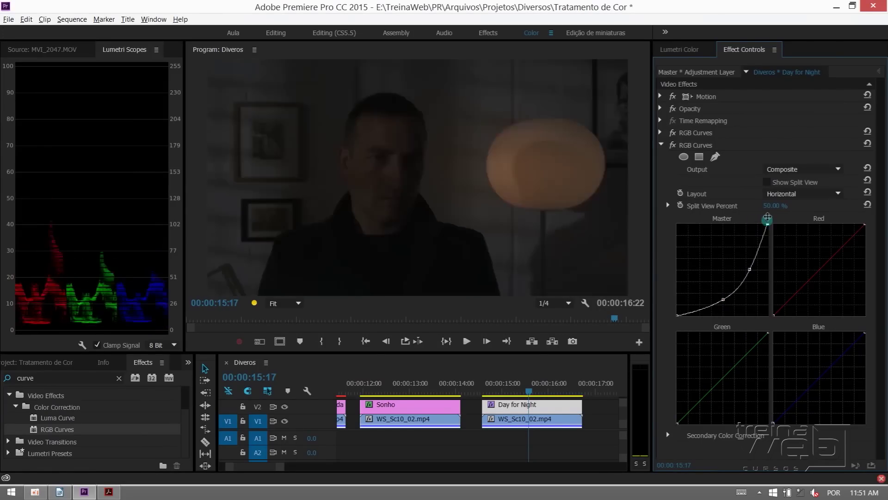
drag(749, 266, 747, 261)
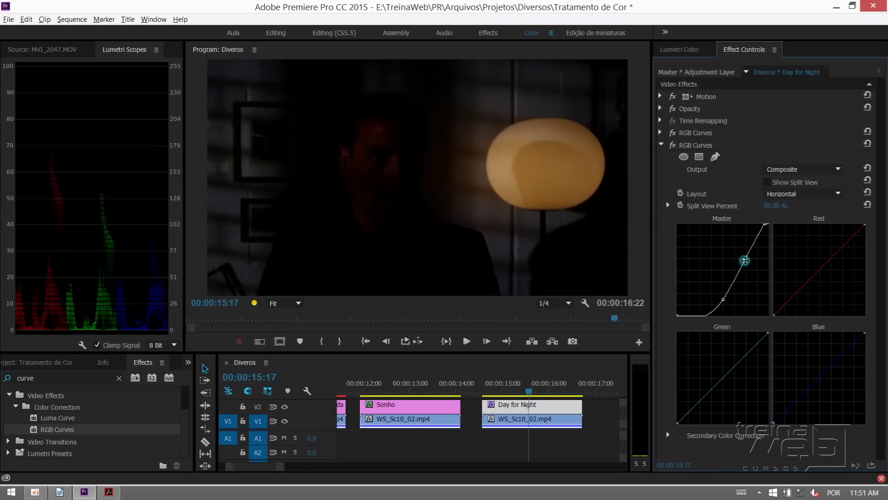
drag(723, 299, 724, 295)
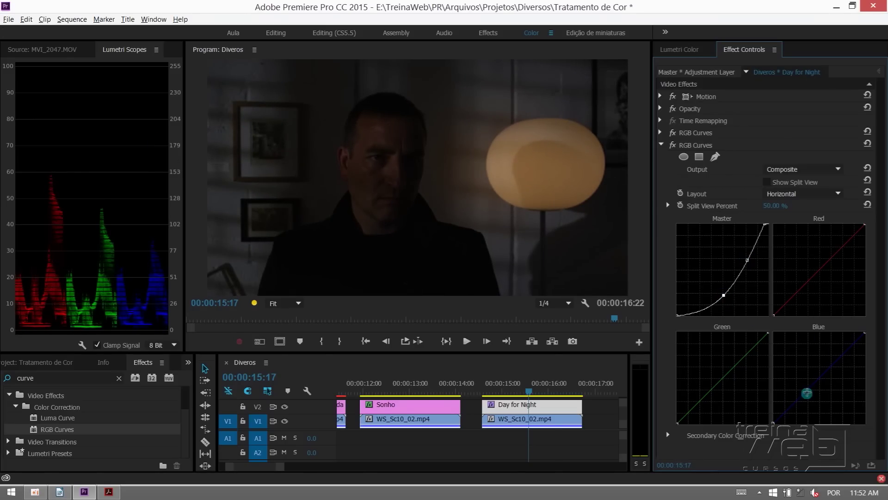
drag(807, 392, 807, 387)
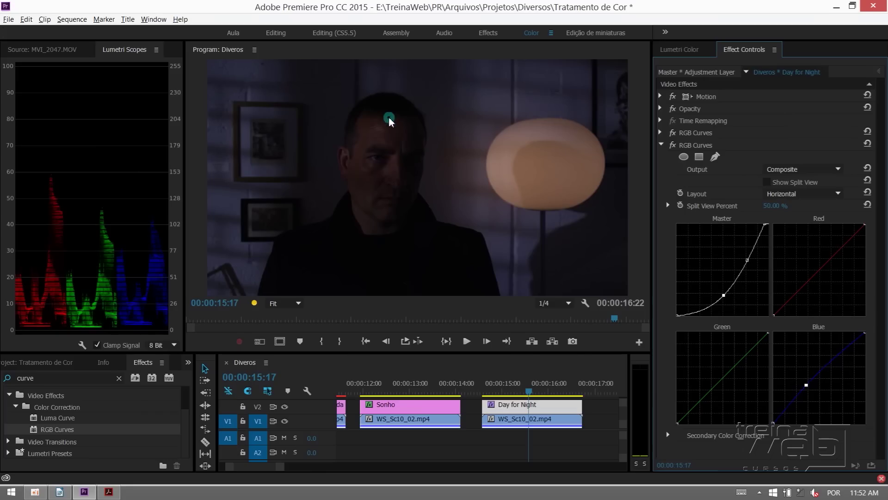
Step: Trace a freeform pen mask around the man's face on the RGB Curves effect
click(714, 157)
click(397, 160)
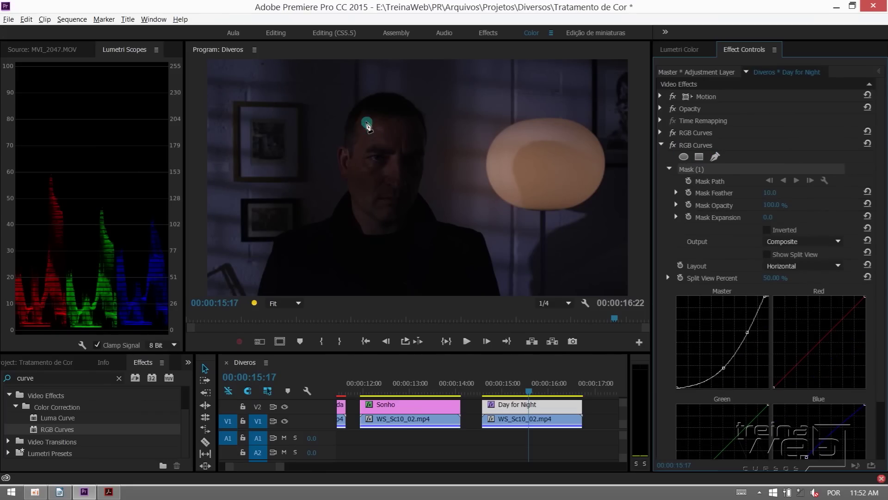
click(367, 122)
drag(348, 190, 349, 204)
drag(361, 234, 375, 238)
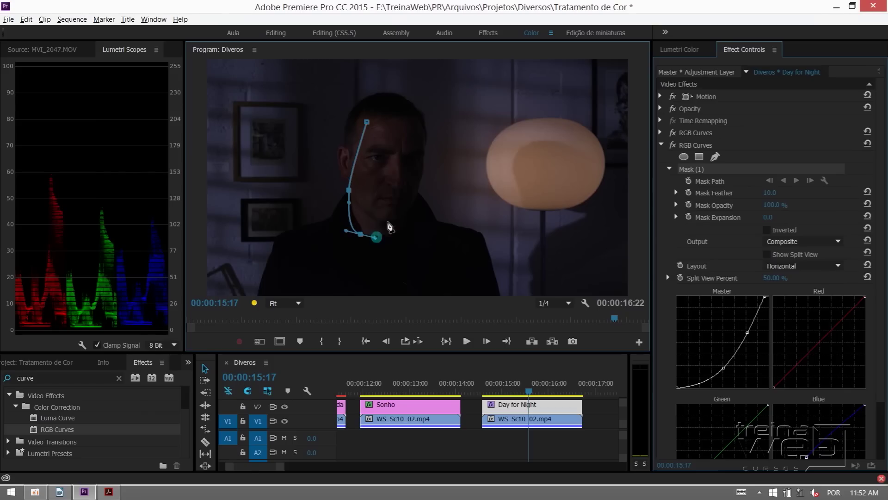
drag(391, 207, 399, 187)
mouse_move(405, 145)
mouse_down()
mouse_move(391, 108)
mouse_move(354, 154)
mouse_up()
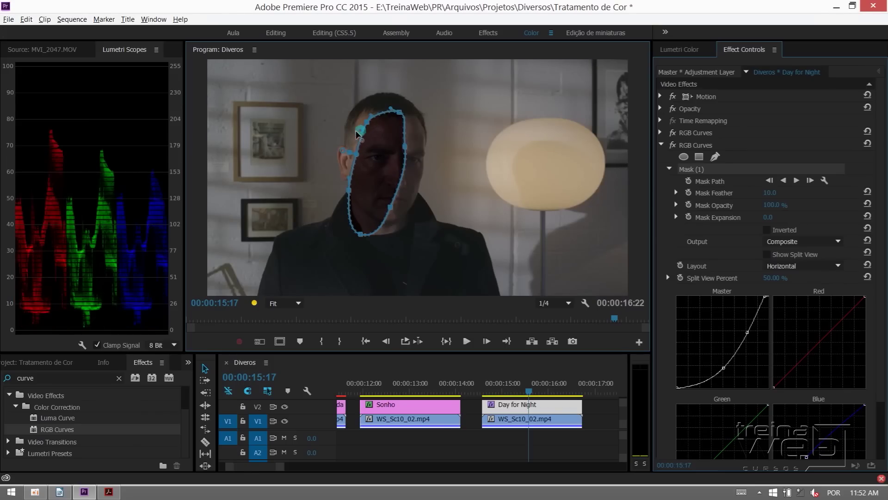
Step: Invert the face mask, feather it to 300.3, and refine its vertices
click(764, 230)
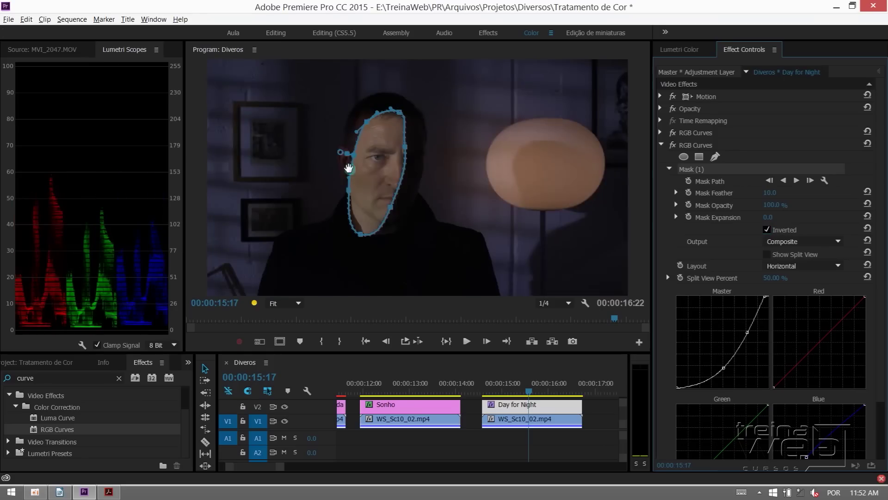
drag(339, 155, 309, 146)
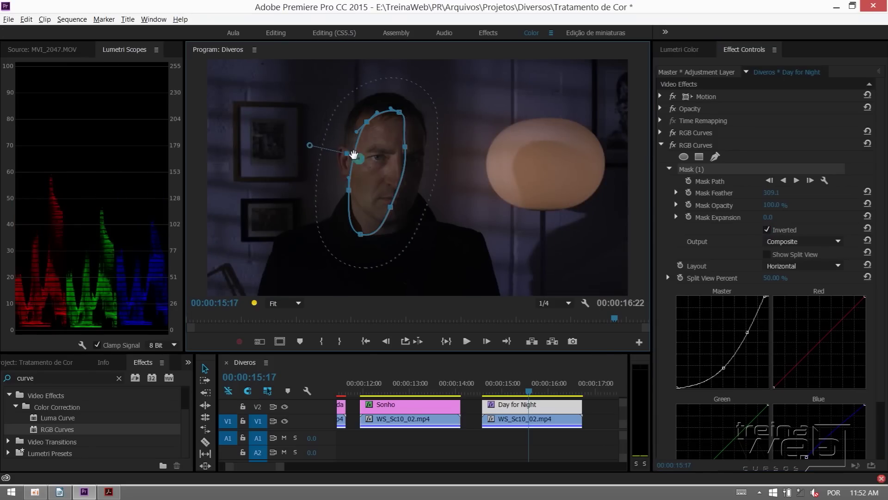
mouse_move(363, 161)
mouse_down()
mouse_move(384, 194)
mouse_move(382, 140)
mouse_up()
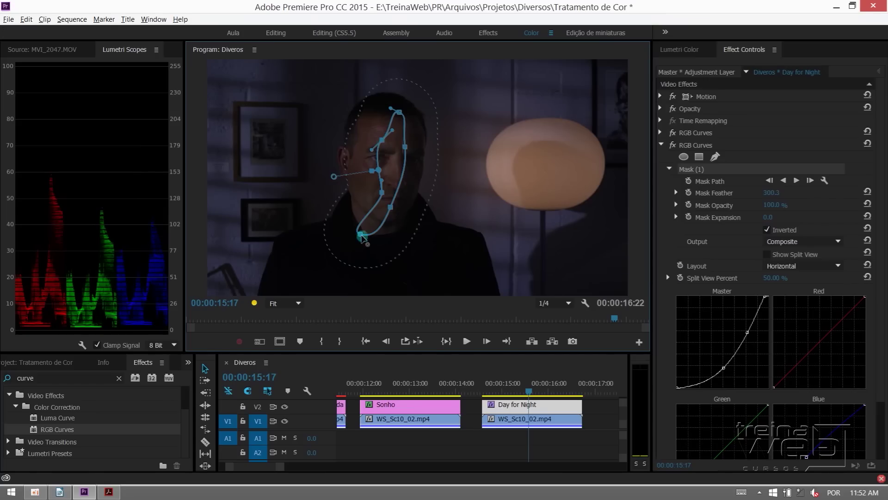
drag(360, 234, 373, 223)
drag(399, 112, 392, 122)
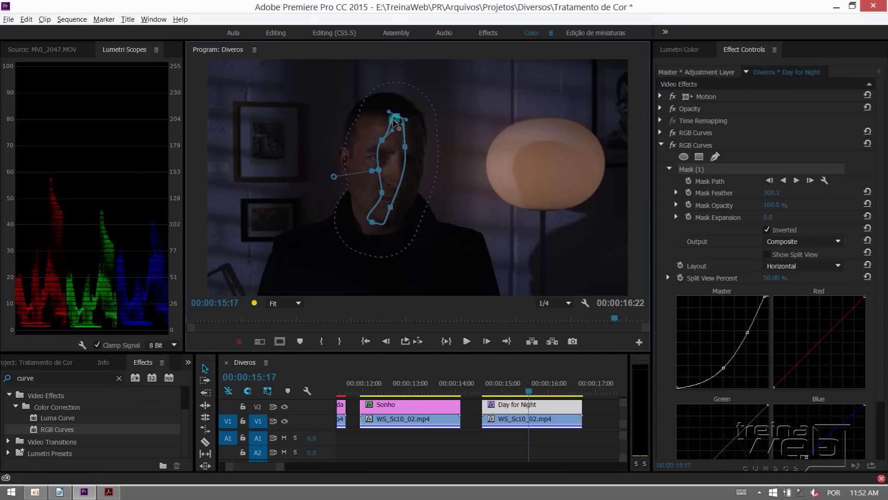
drag(377, 171, 369, 153)
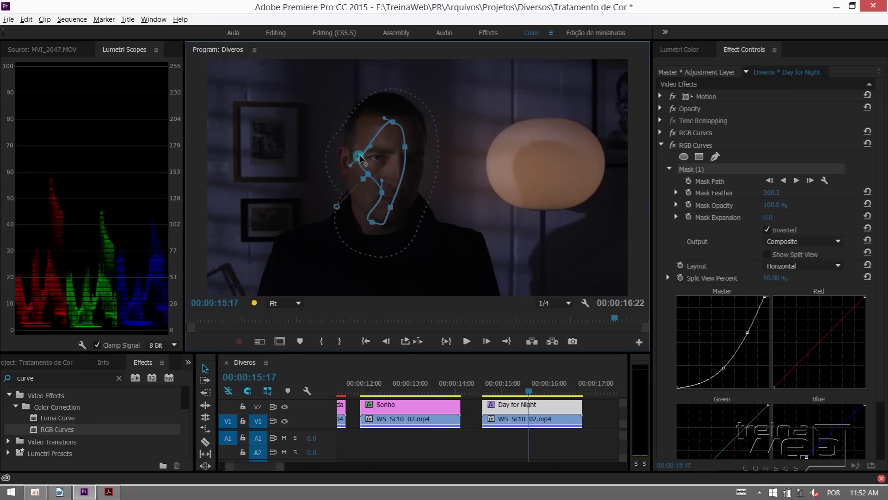
click(596, 419)
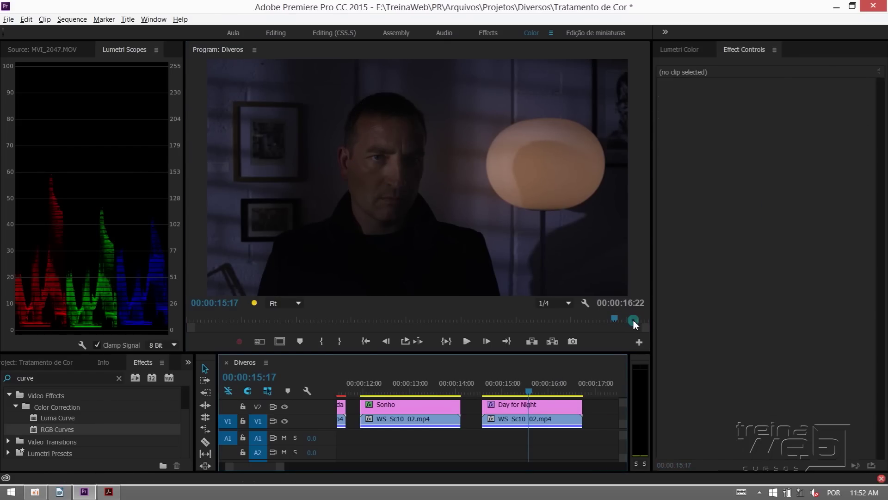
click(533, 410)
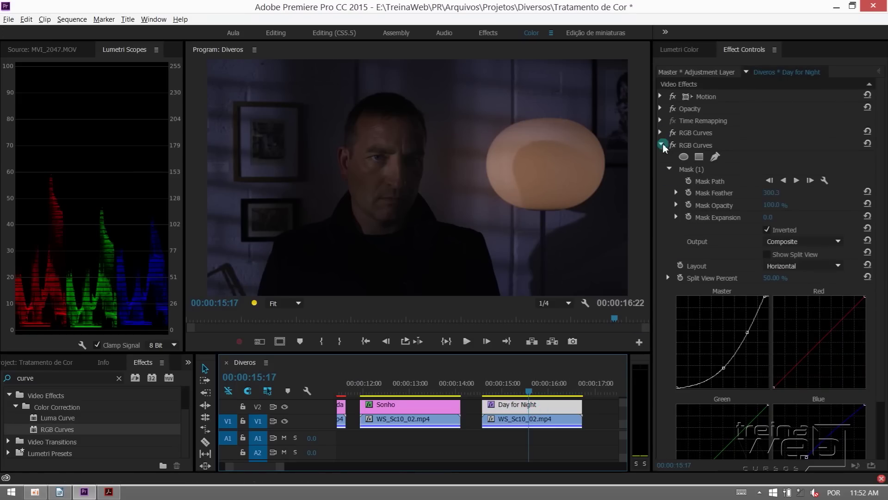
click(661, 145)
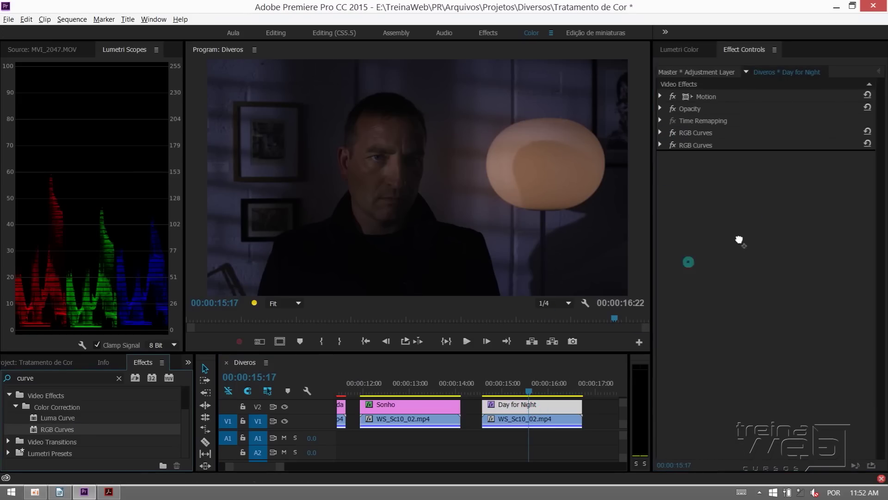
Step: Add a third RGB Curves, bend its Master curve into an S, and compare it bypassed
drag(77, 426, 698, 188)
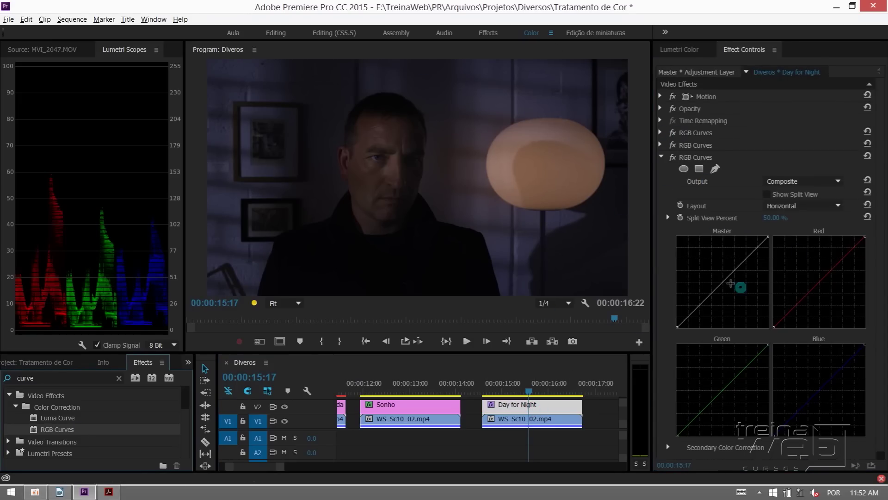
drag(726, 278, 721, 271)
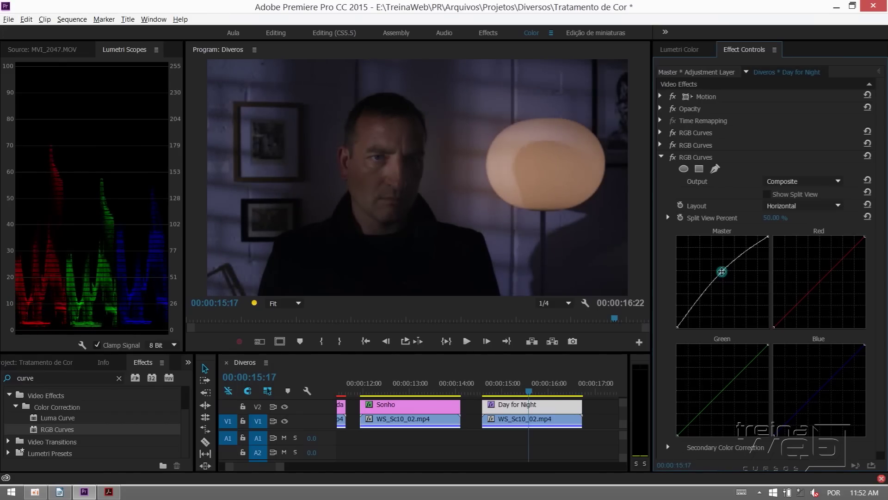
drag(695, 304, 695, 306)
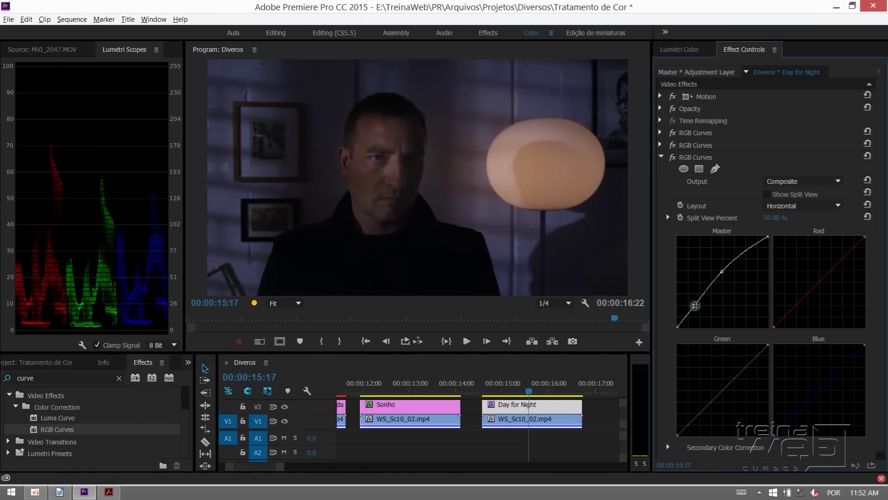
click(674, 158)
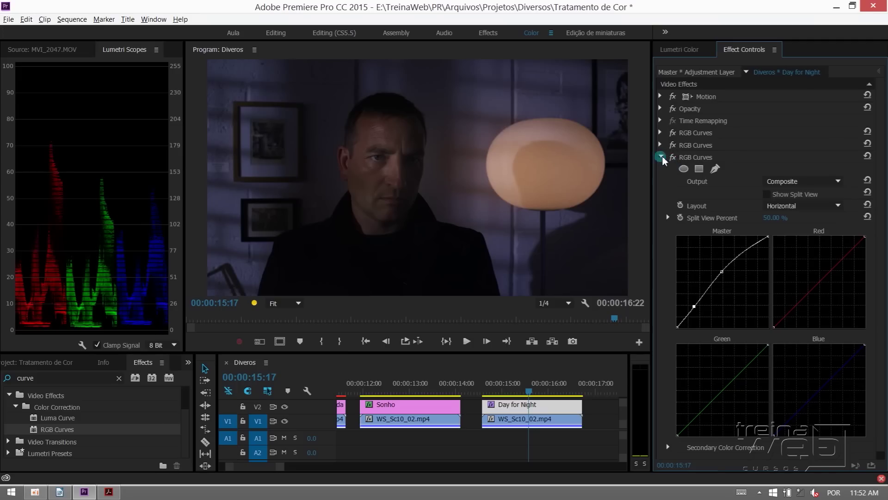
click(662, 156)
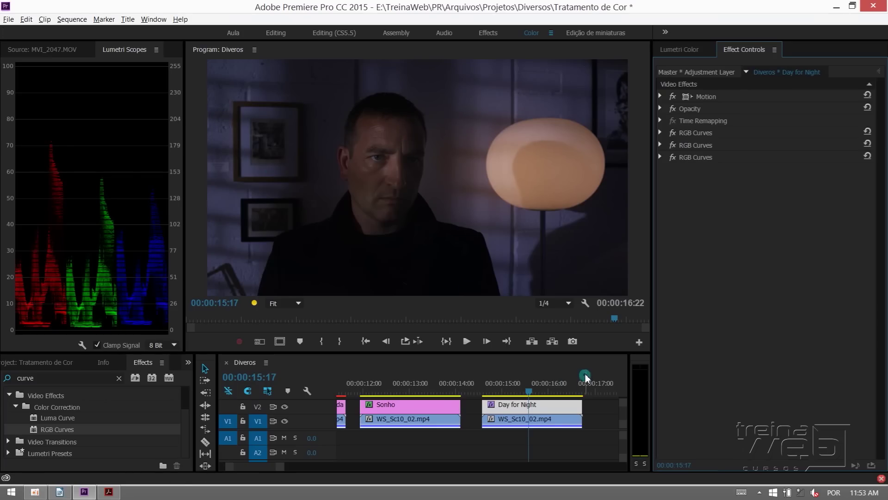
Step: Zoom the timeline out and park the playhead at 00:00:02:00
click(564, 384)
drag(564, 384, 513, 384)
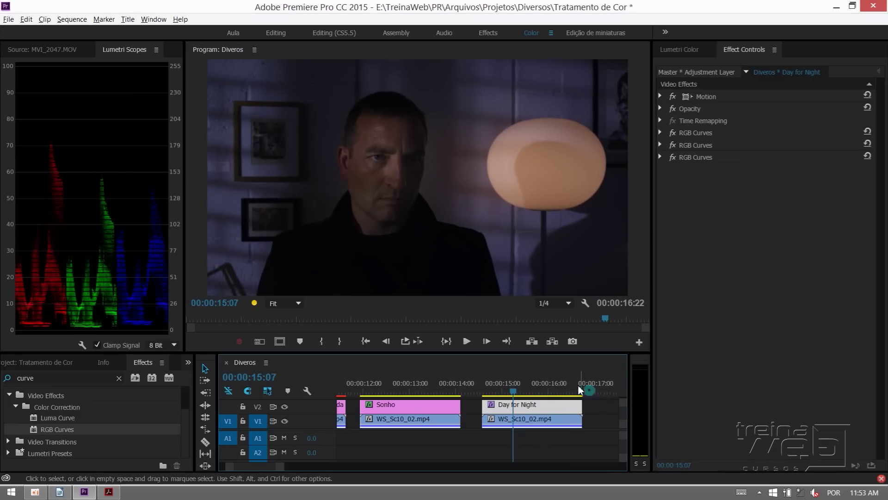
key(minus)
key(minus)
key(minus)
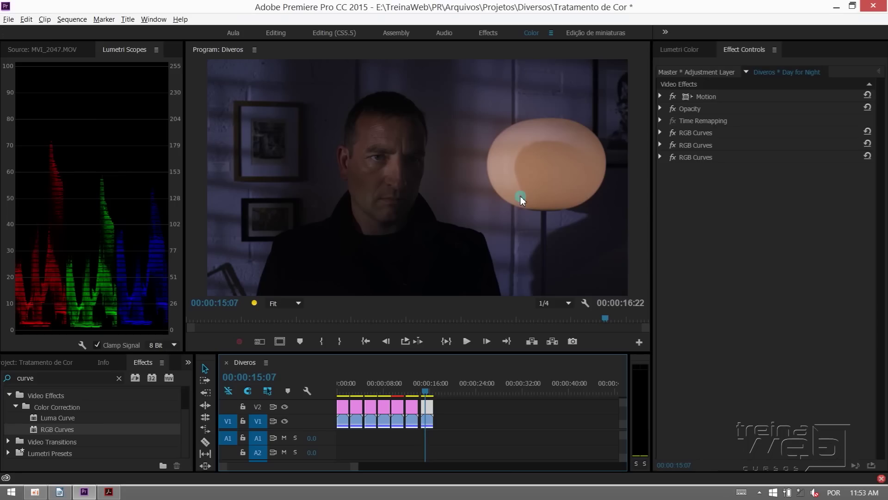
click(350, 383)
Step: Clear the Effects search, expand the Presets folder, and bring up the Effects panel menu
click(119, 378)
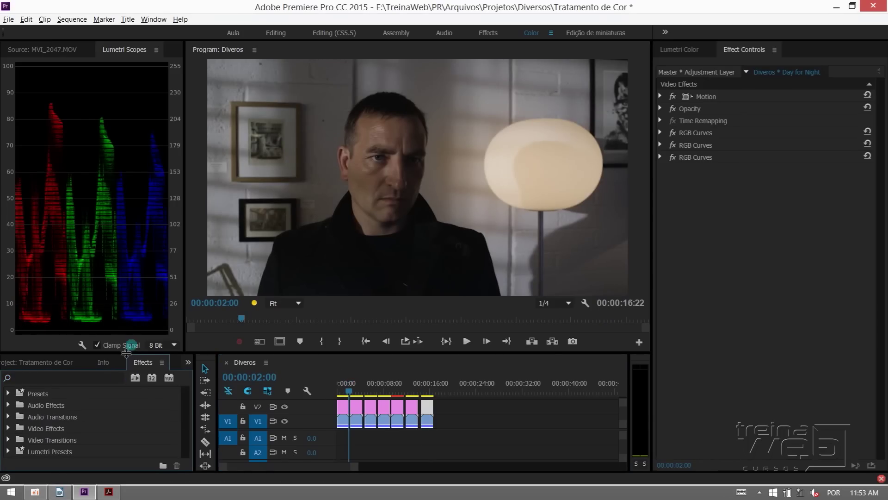
drag(125, 331, 125, 247)
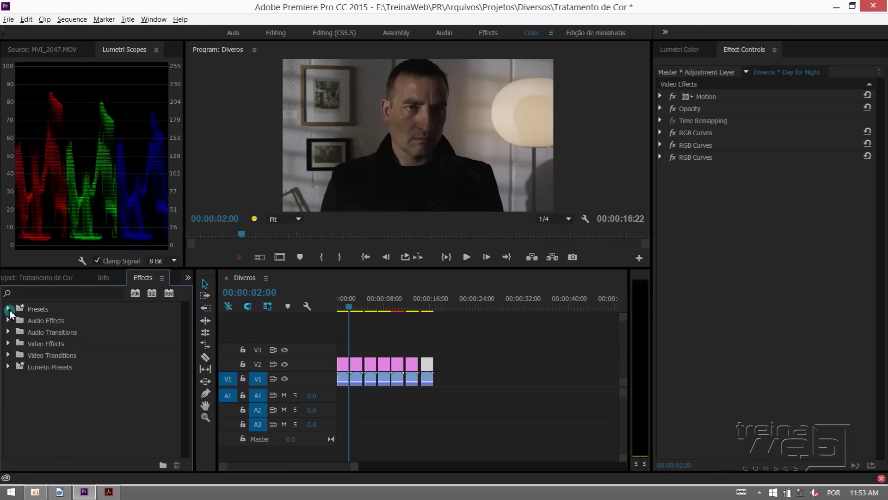
click(9, 308)
click(36, 308)
click(51, 320)
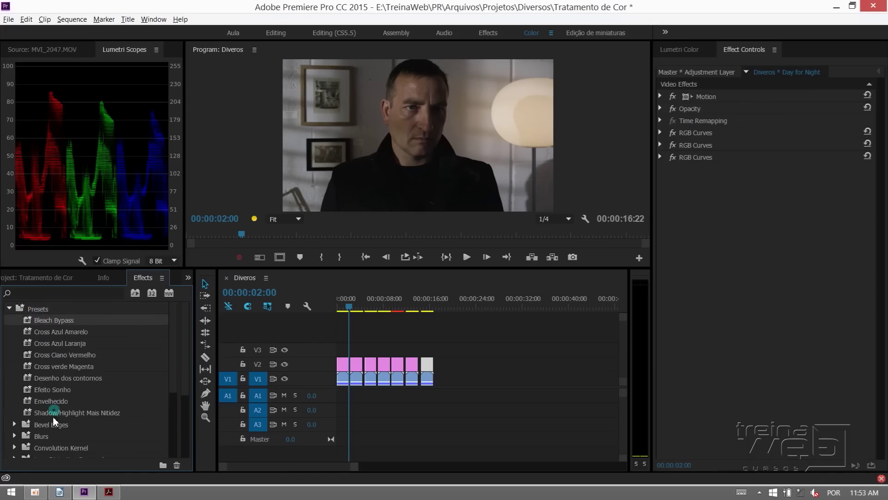
click(48, 415)
click(41, 308)
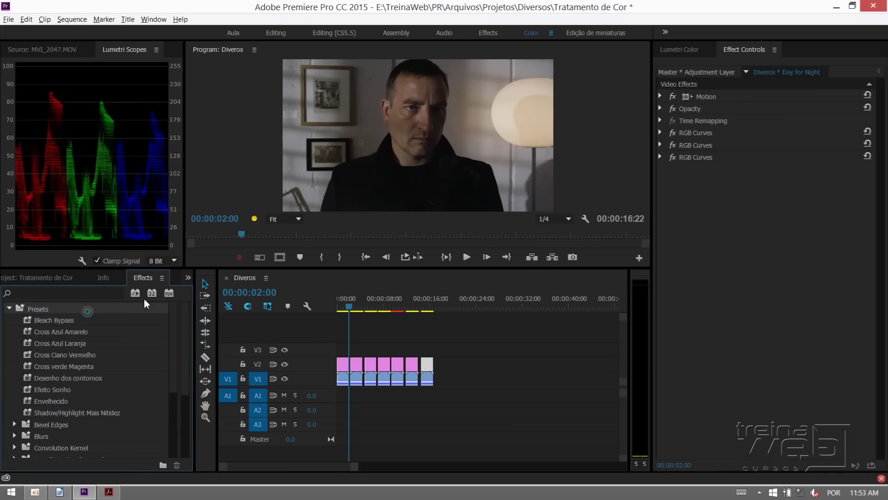
click(162, 277)
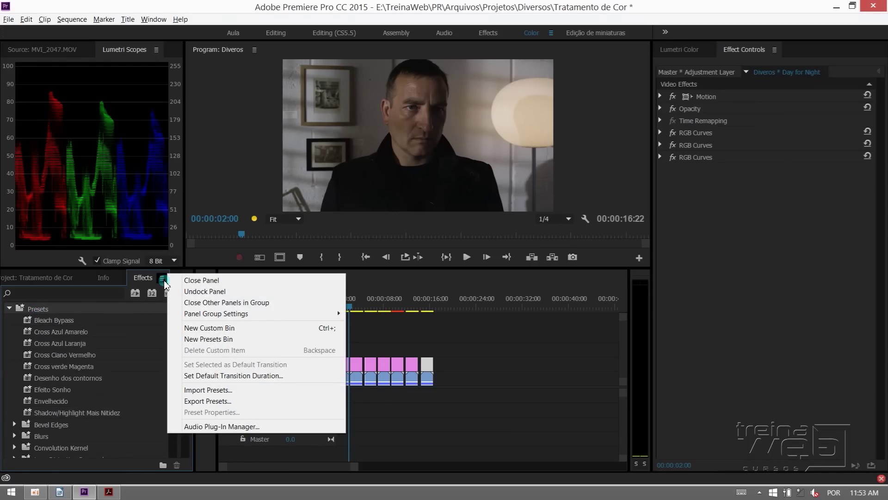
Step: Create Custom Bin 01 and make the effects and timeline area taller
click(203, 328)
drag(67, 333, 283, 332)
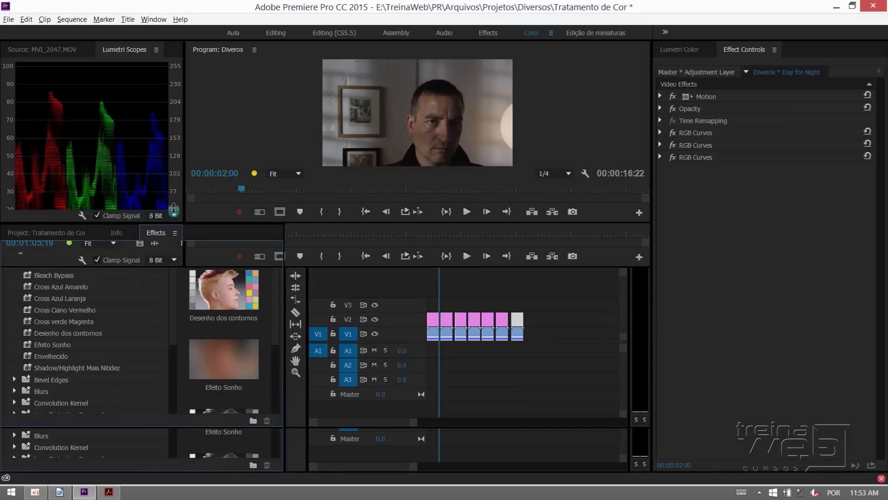
drag(173, 259, 173, 199)
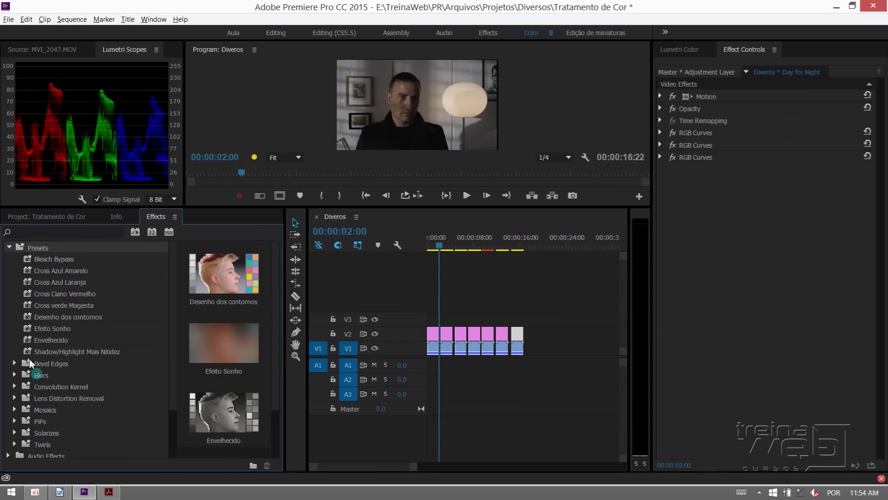
Step: Delete Custom Bin 01, re-expand Presets and bring up the Effects panel menu again
click(10, 248)
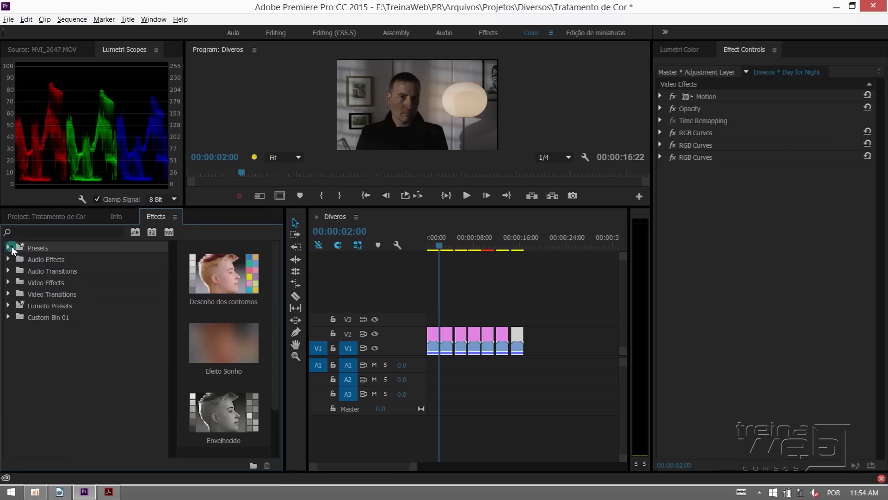
right_click(41, 317)
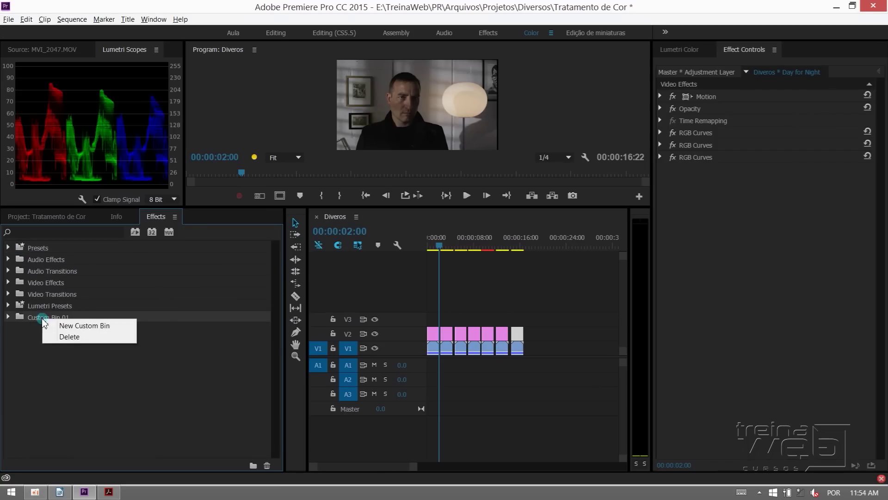
click(84, 337)
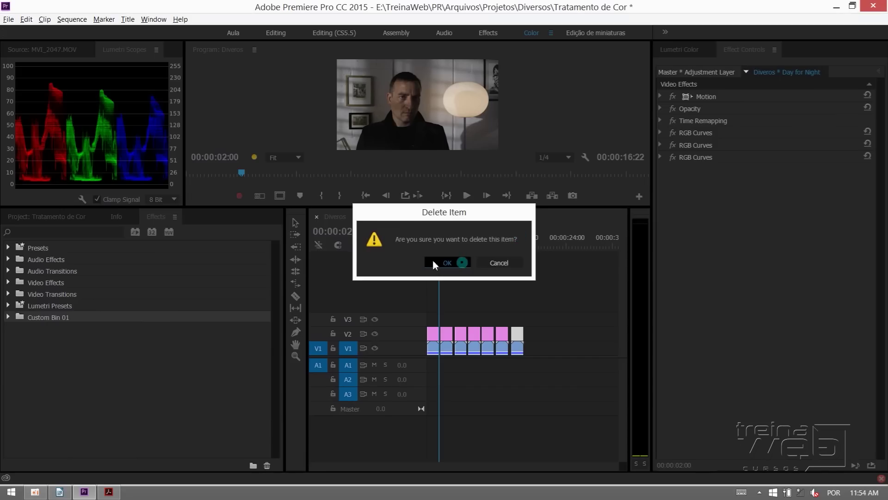
click(433, 263)
click(9, 247)
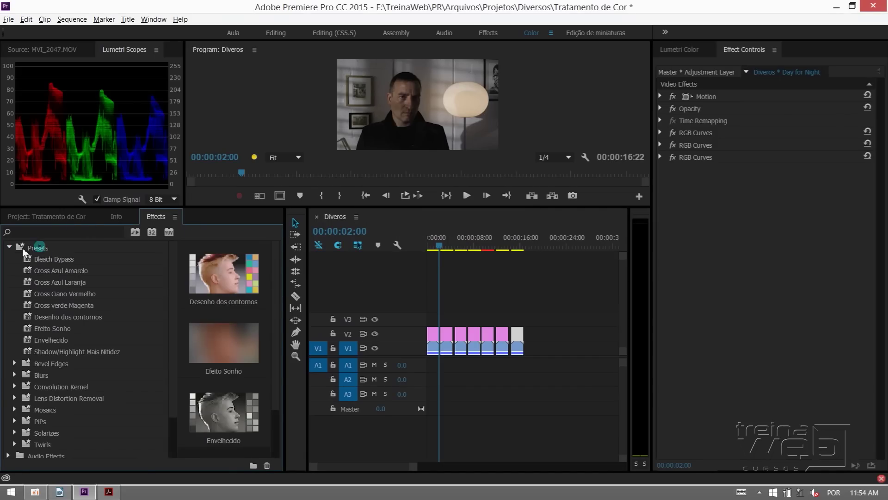
click(16, 249)
click(174, 217)
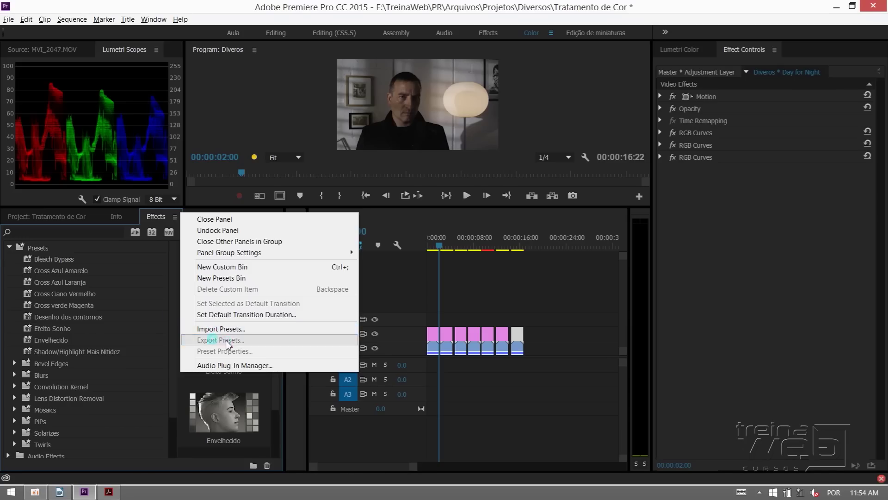
Step: From the Effects panel menu, create a New Presets Bin and name it Cores Personalizadas
click(161, 227)
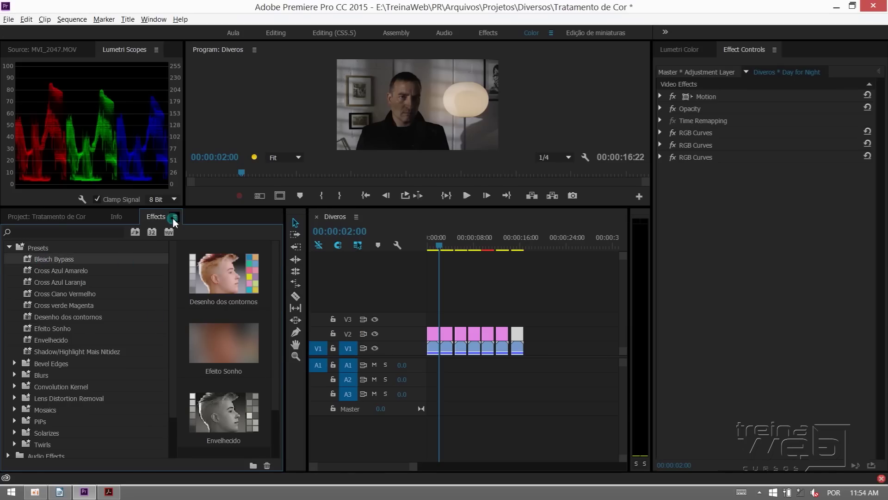
click(175, 216)
click(42, 363)
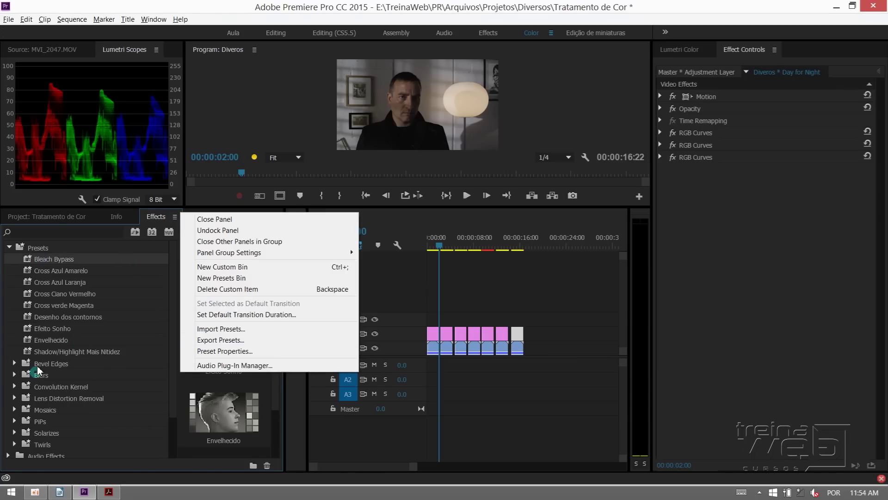
click(175, 217)
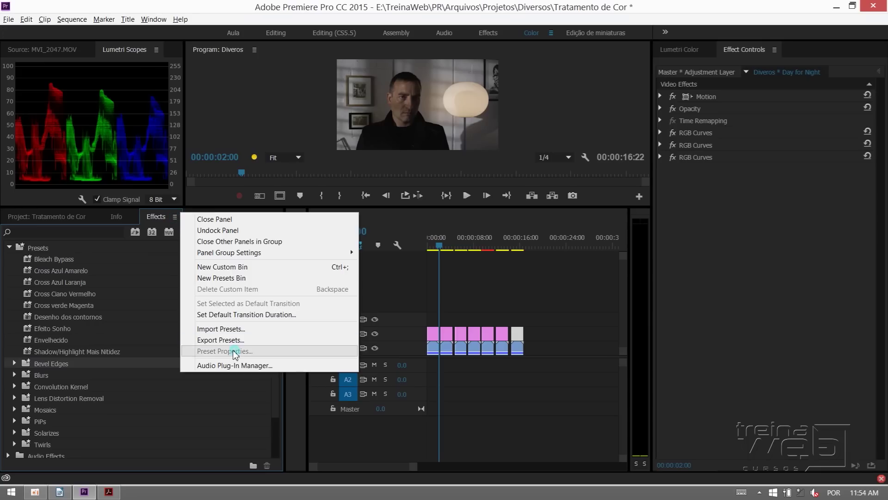
click(38, 255)
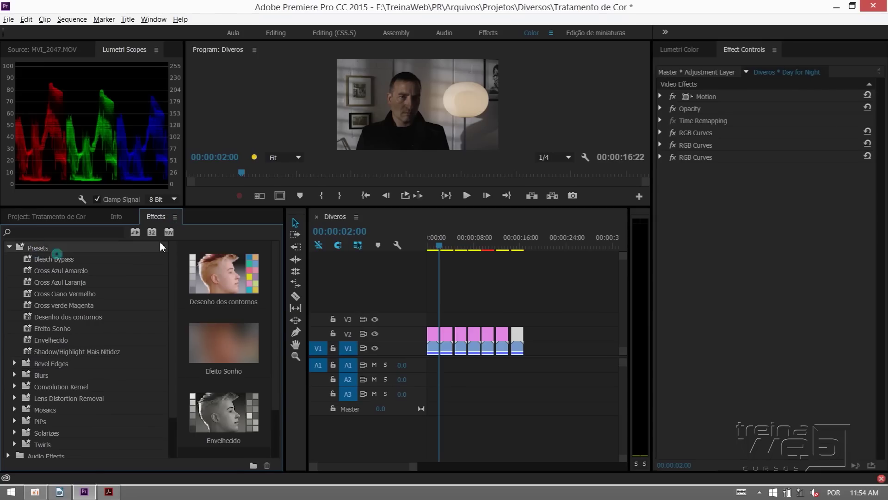
click(174, 217)
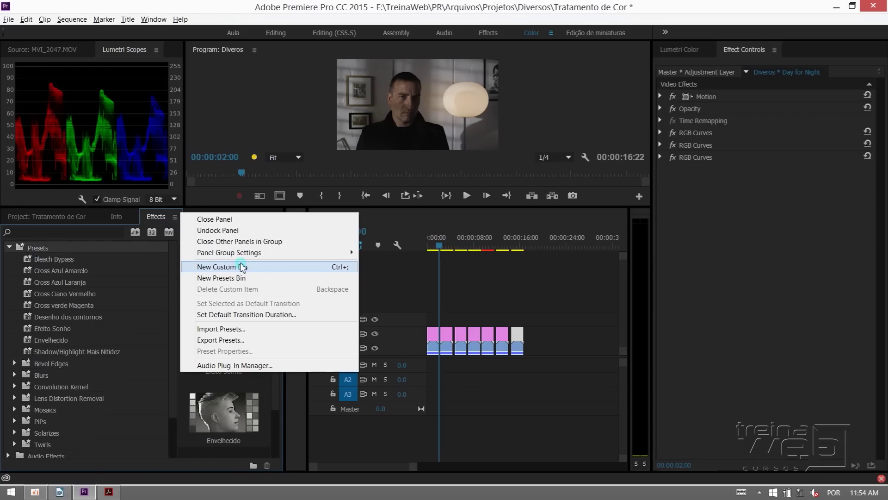
click(240, 266)
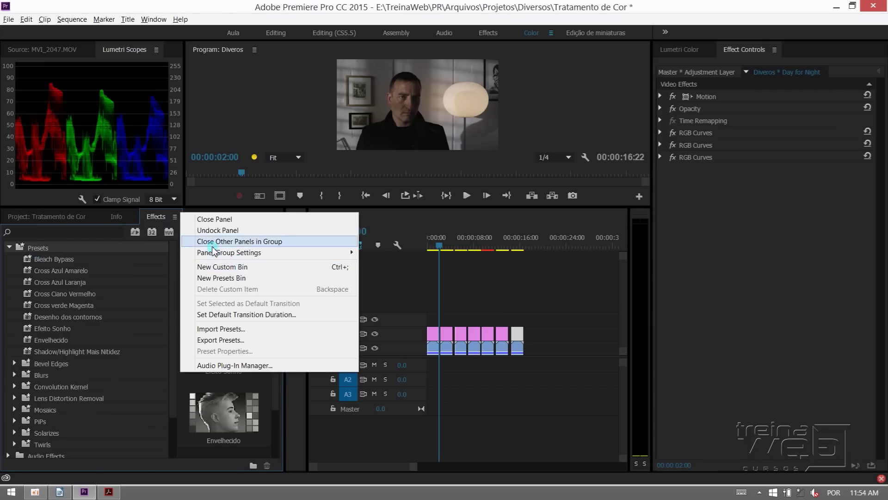
click(224, 278)
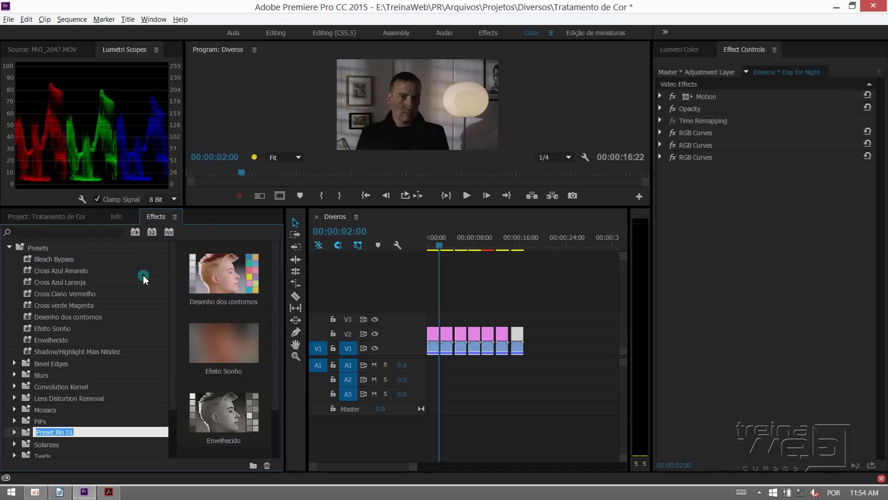
text(Cores Personalizadas)
click(39, 345)
Step: Move the eight custom presets, Shadow/Highlight Mais Nitidez through Cross Azul Amarelo, into the bin and expand it
click(55, 265)
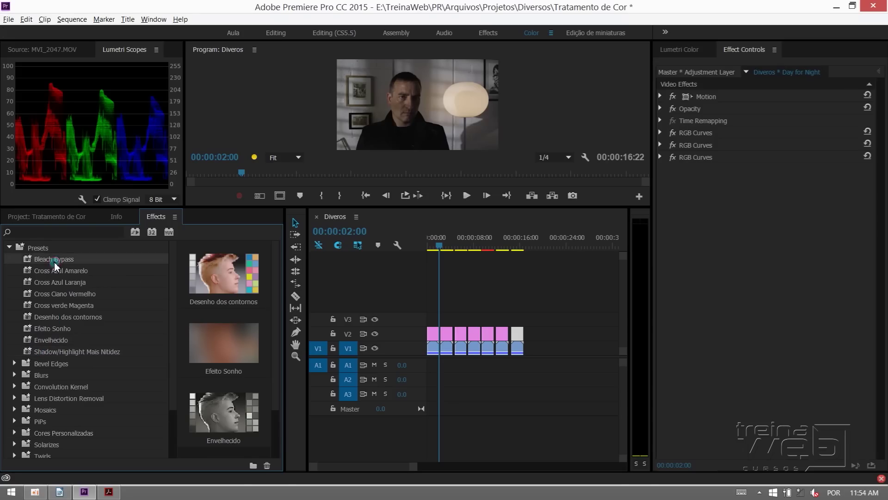
drag(48, 354, 51, 434)
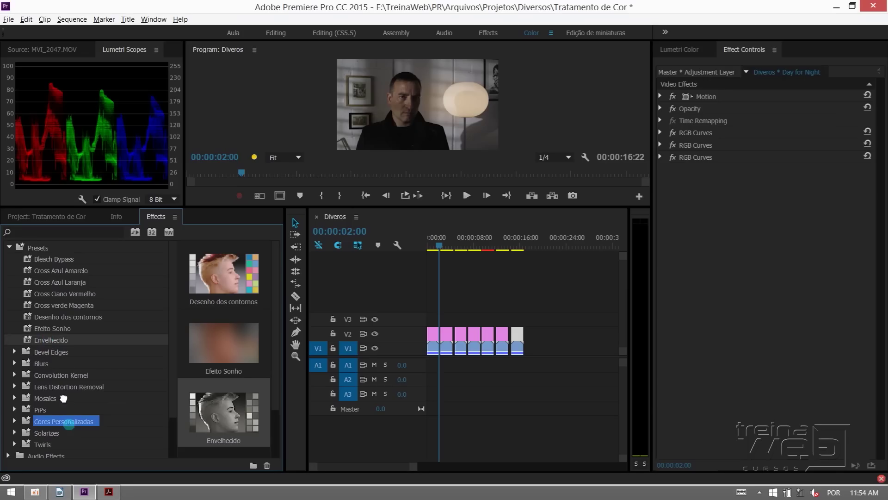
drag(60, 379, 60, 421)
drag(55, 329, 65, 410)
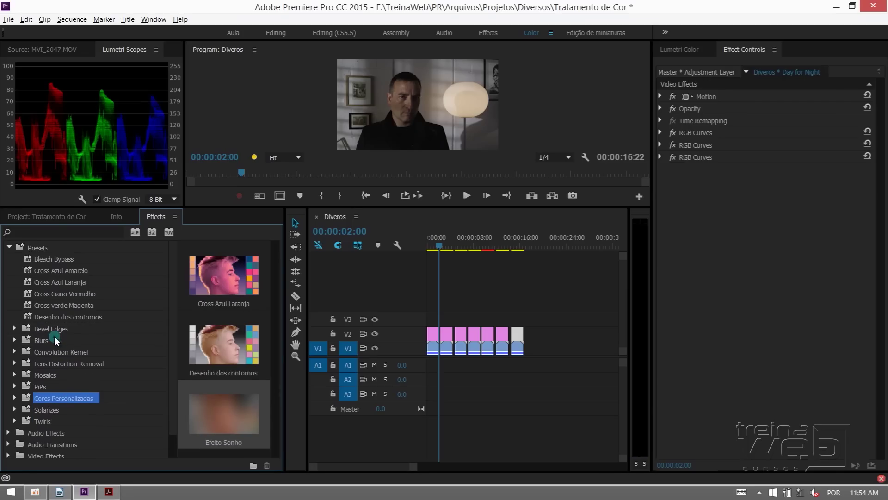
drag(59, 317, 73, 398)
drag(67, 308, 76, 388)
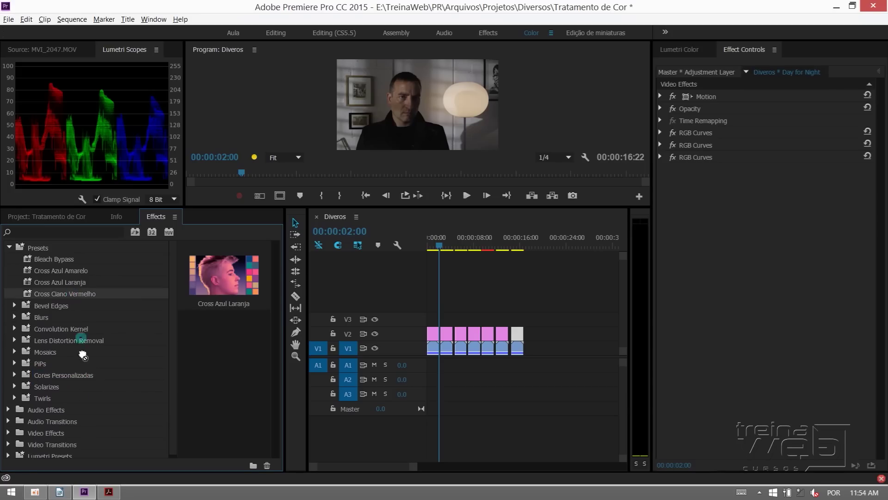
mouse_move(72, 296)
mouse_down()
mouse_move(81, 375)
mouse_move(74, 332)
mouse_move(77, 363)
mouse_up()
drag(69, 271, 76, 353)
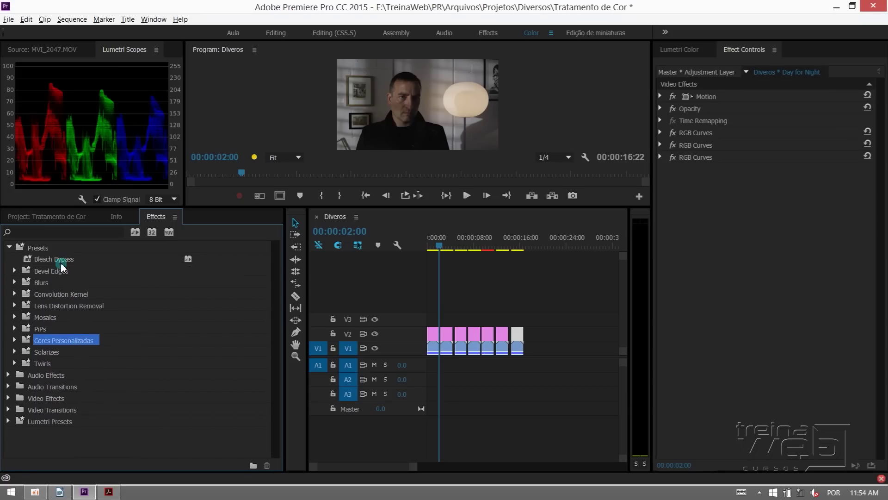
drag(65, 259, 55, 345)
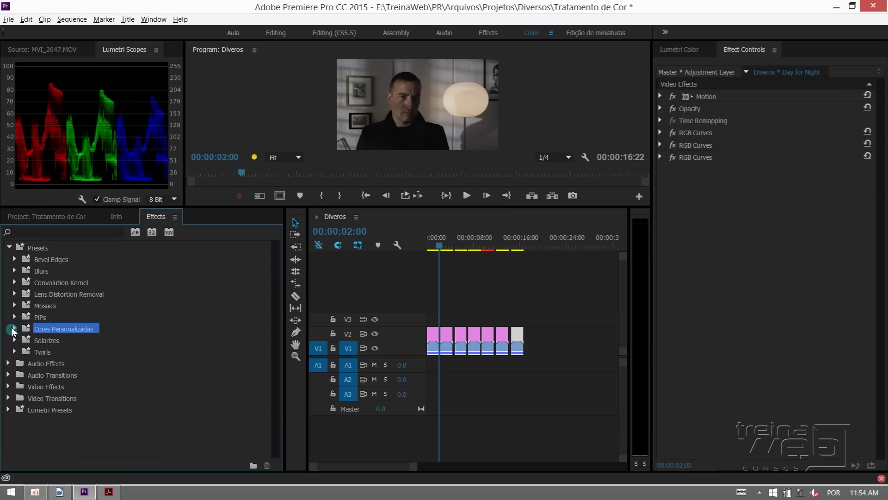
click(15, 329)
Step: Preview the Envelhecido and Bleach Bypass presets in the Effects panel
scroll(275, 333, down, 3)
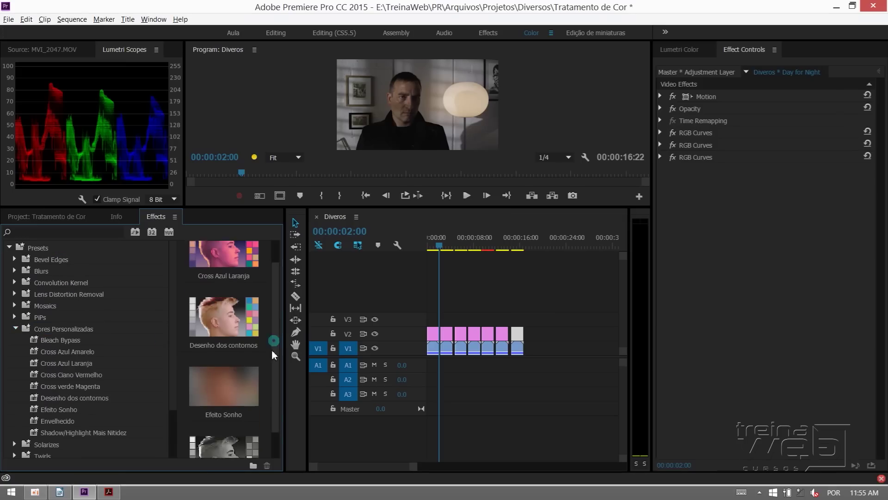
drag(63, 344, 332, 330)
click(320, 351)
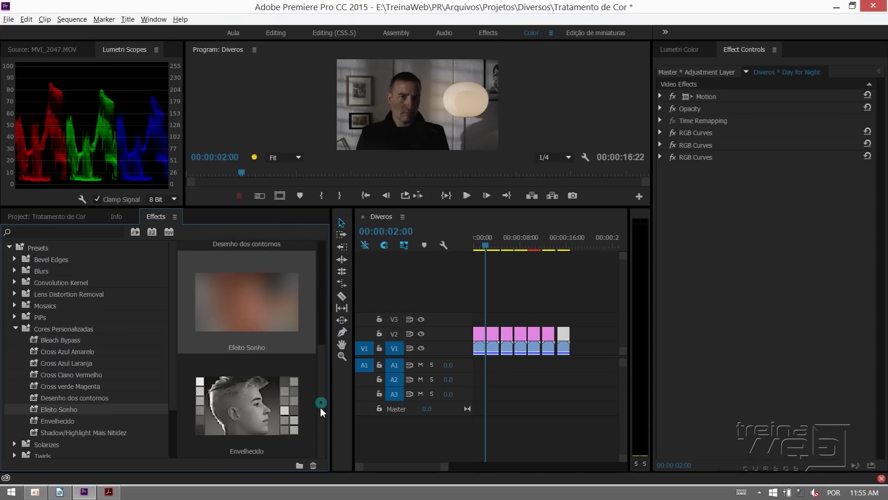
click(268, 408)
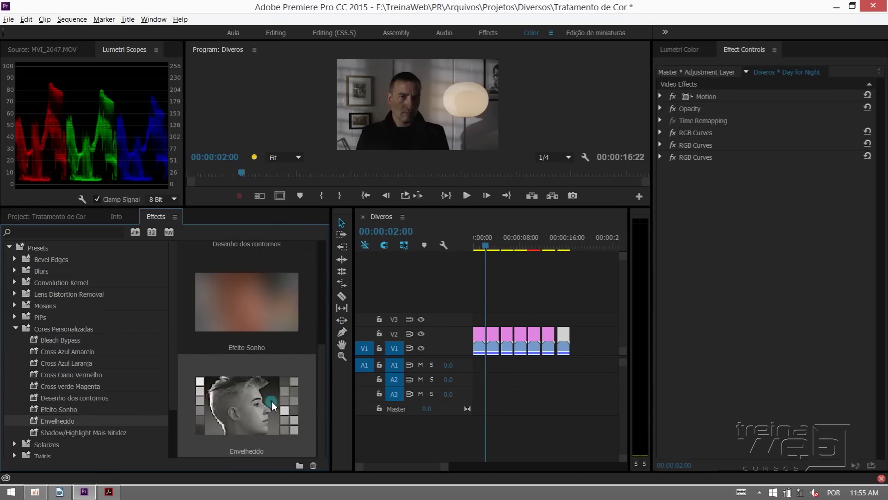
click(56, 340)
drag(319, 371, 307, 251)
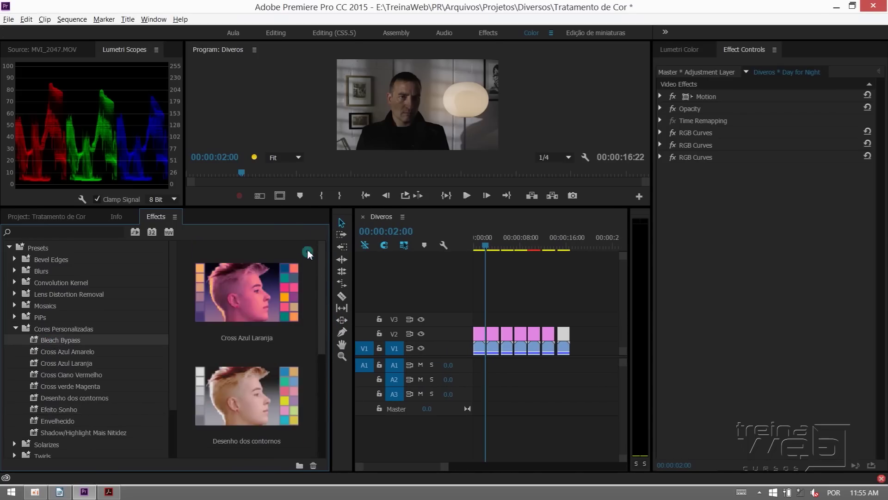
Step: Preview Cross Azul Amarelo and Cross Azul Laranja, widening the panel to two preview columns
click(57, 353)
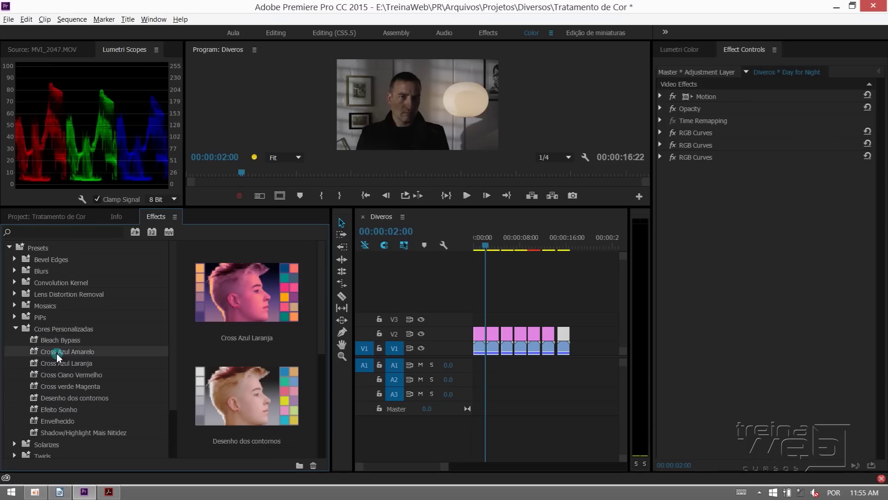
drag(319, 347, 310, 443)
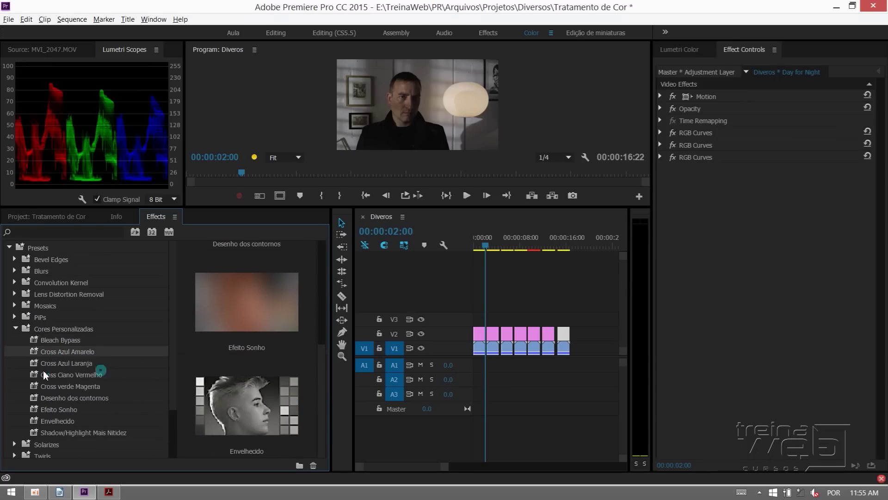
click(56, 340)
click(60, 363)
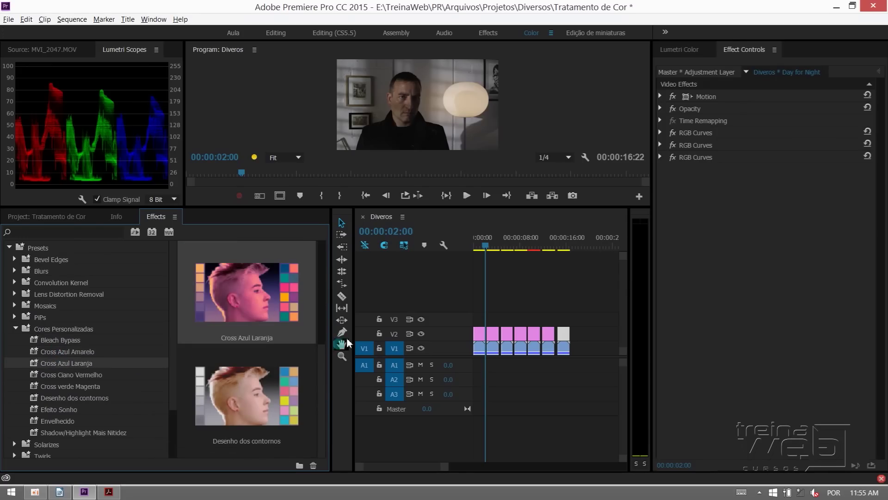
click(323, 374)
drag(318, 298, 308, 240)
click(251, 283)
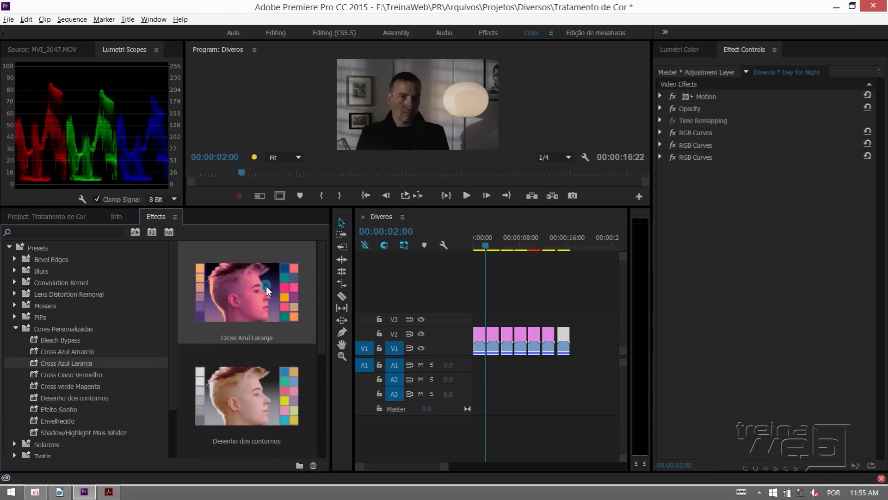
drag(331, 296, 397, 296)
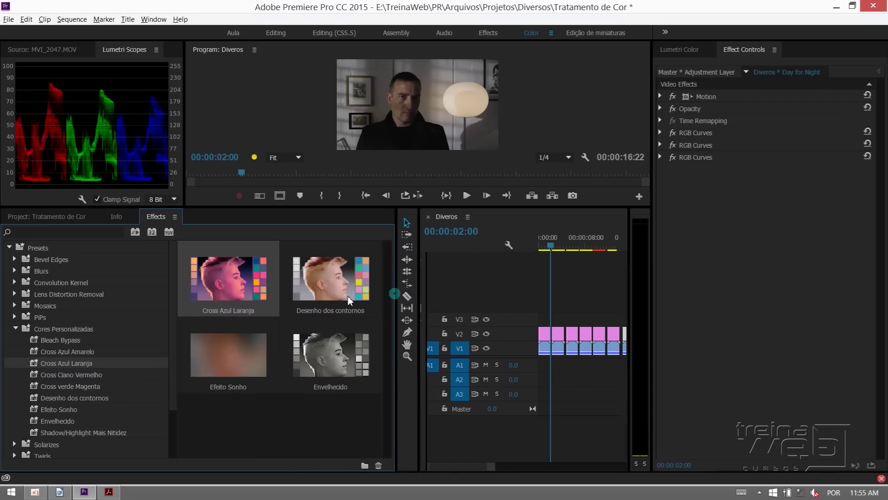
Step: Preview Cross Ciano Vermelho, Cross verde Magenta, Desenho dos contornos, Envelhecido and Shadow/Highlight Mais Nitidez, ending on Efeito Sonho
click(91, 375)
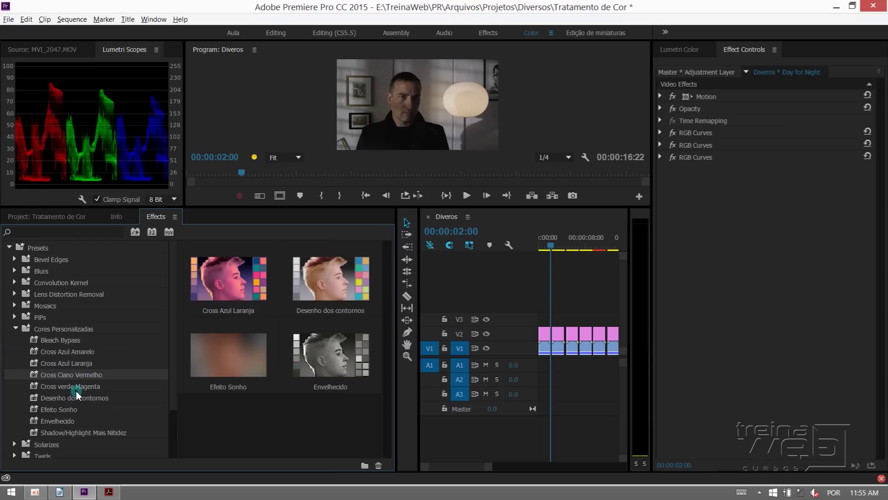
click(76, 387)
click(84, 399)
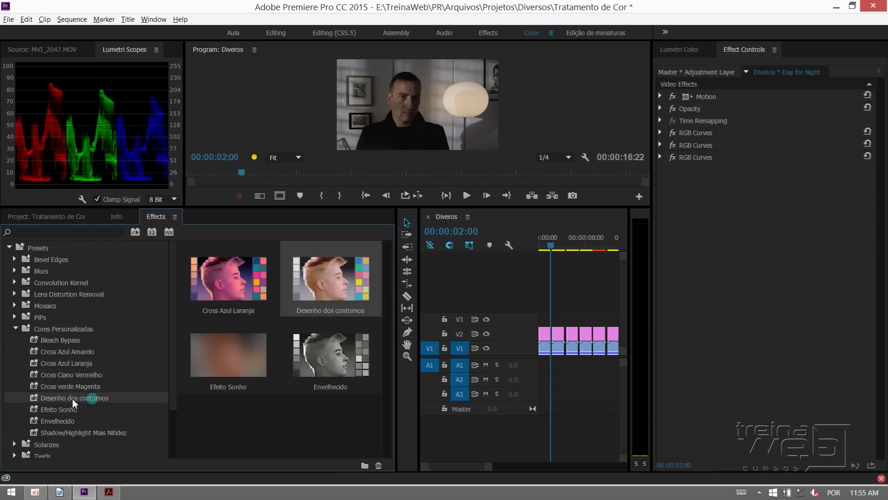
click(55, 410)
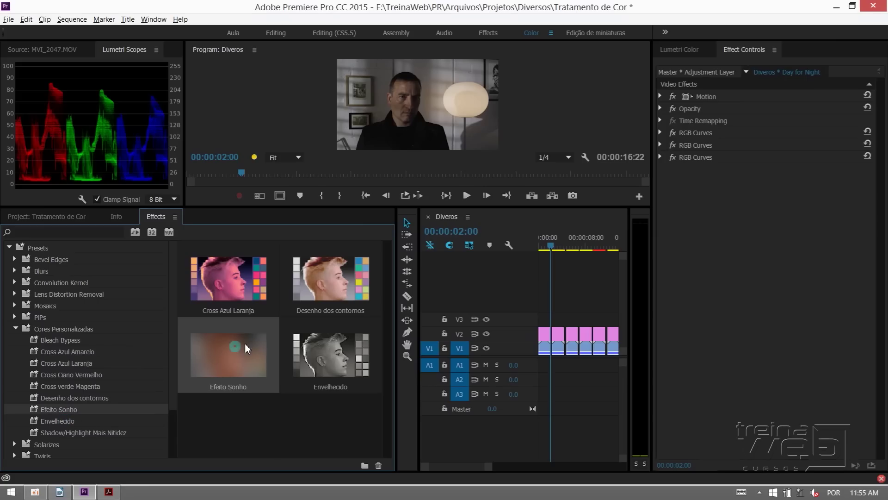
click(63, 422)
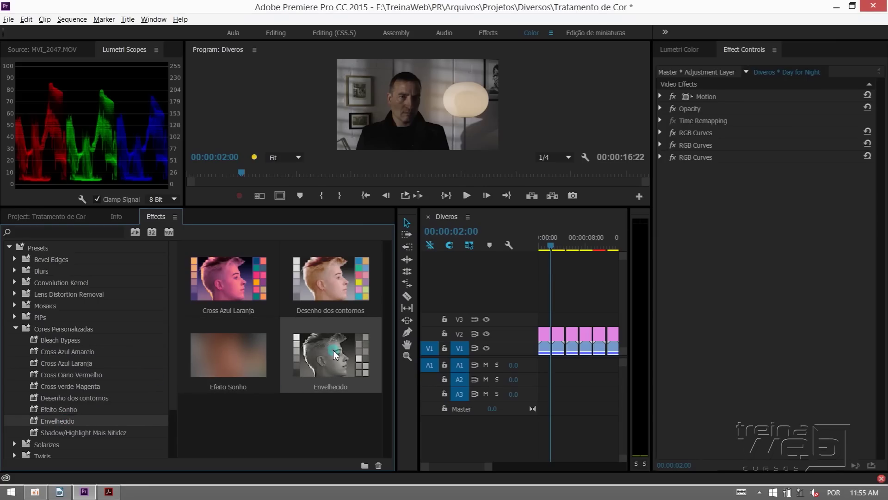
click(57, 433)
click(73, 390)
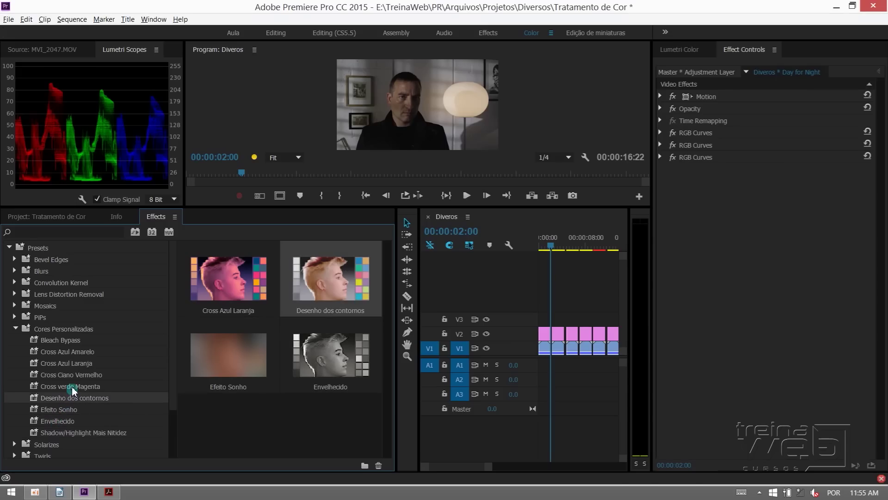
click(65, 410)
Step: Apply Efeito Sonho to the V2 adjustment clip at the grey-graded section, then undo it
drag(555, 257, 559, 250)
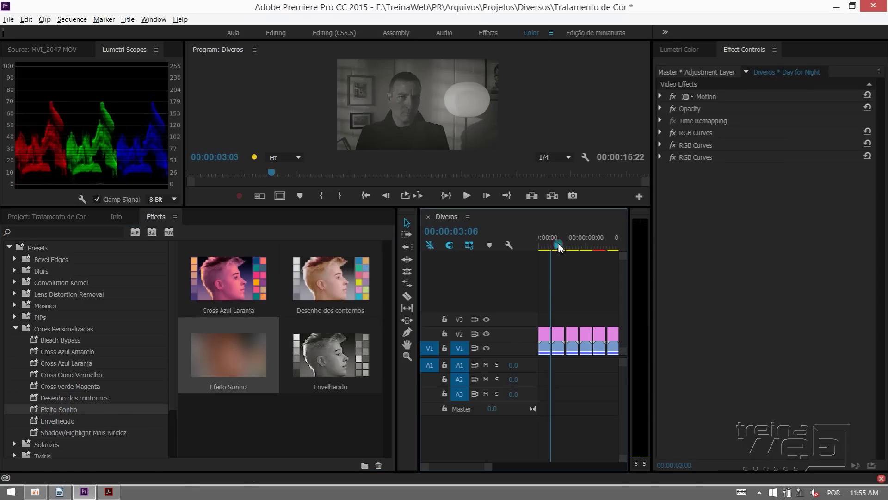
mouse_move(67, 413)
mouse_down()
mouse_move(270, 405)
mouse_move(558, 333)
mouse_up()
click(665, 207)
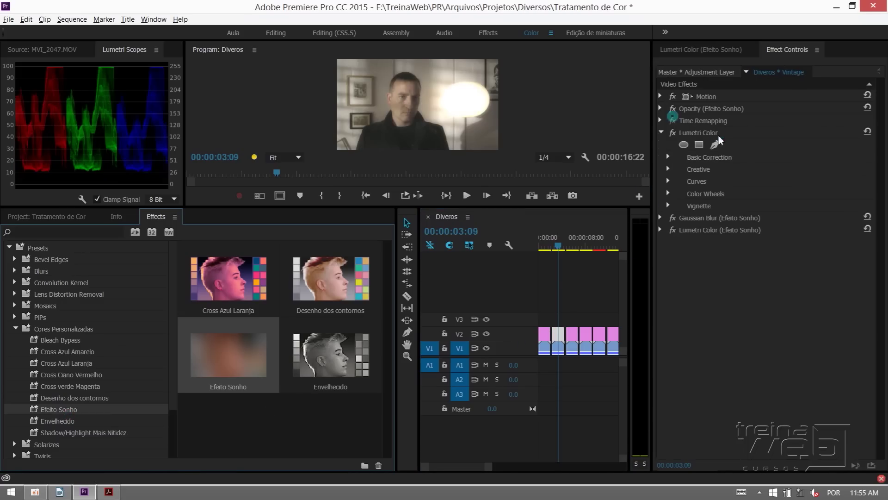
click(682, 227)
key(ctrl+z)
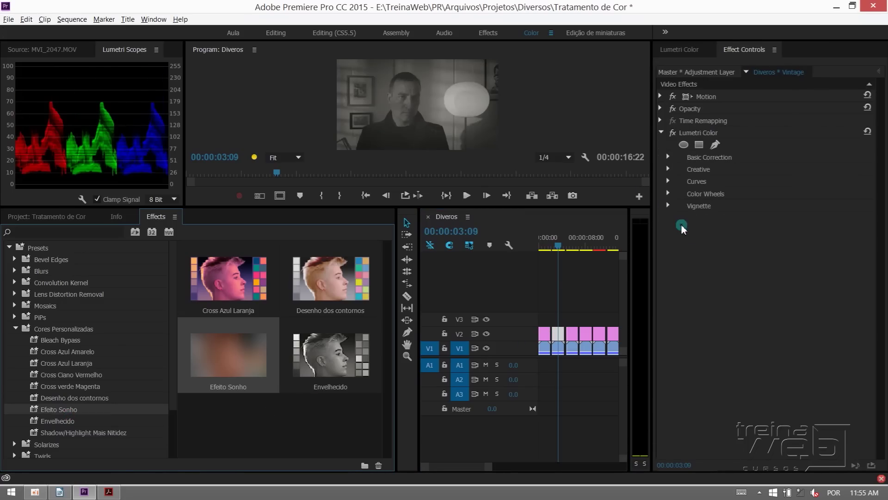
Step: Select the Cores Personalizadas bin and open the Effects panel menu with Export Presets
click(228, 351)
click(252, 304)
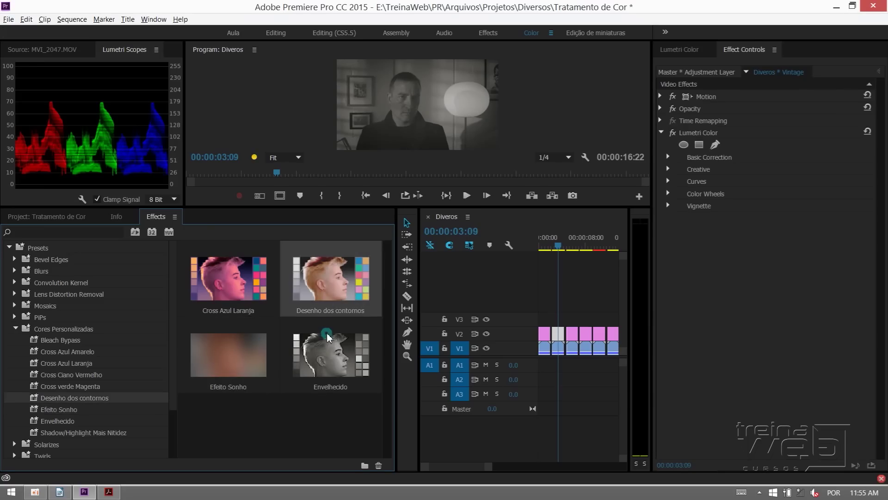
click(229, 297)
click(53, 329)
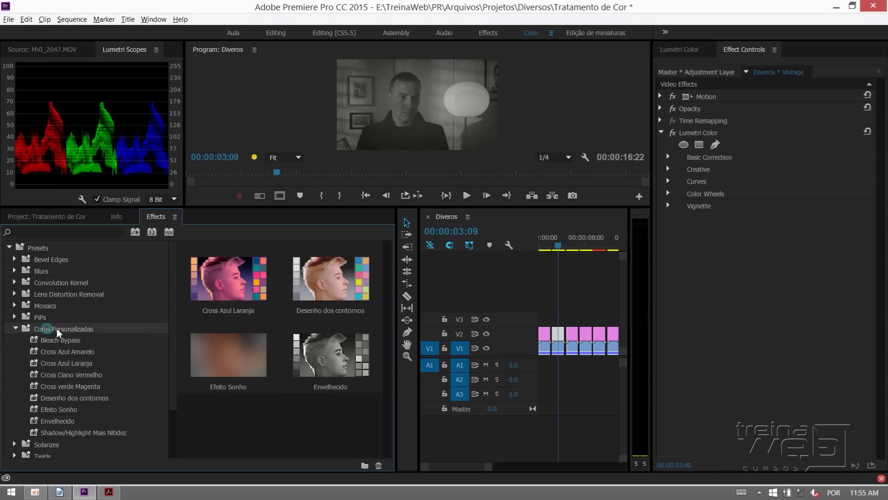
click(172, 221)
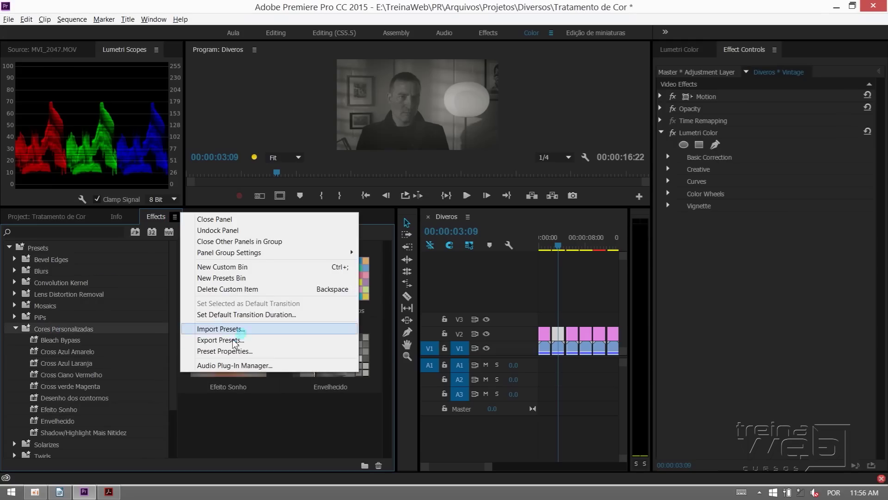
Step: Choose Export Presets and browse to TreinaWeb\PR\Arquivos\_Diversos\Correção de Cor
click(269, 339)
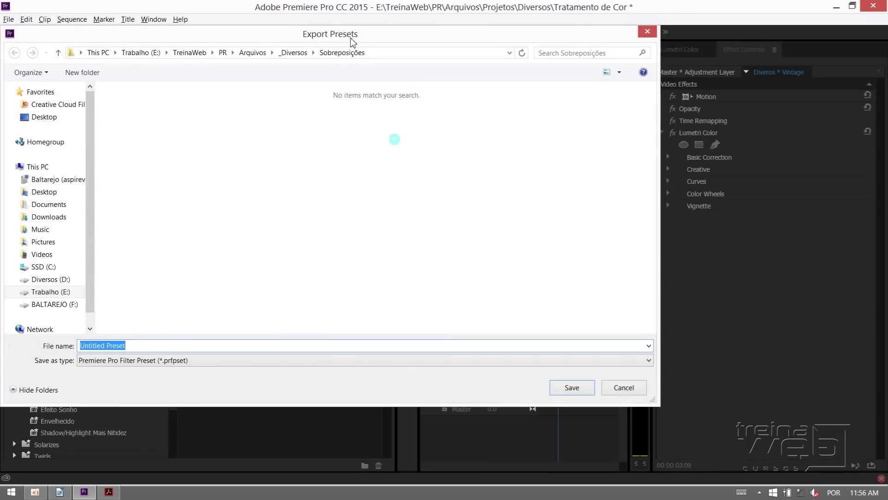
click(322, 35)
drag(325, 39, 484, 54)
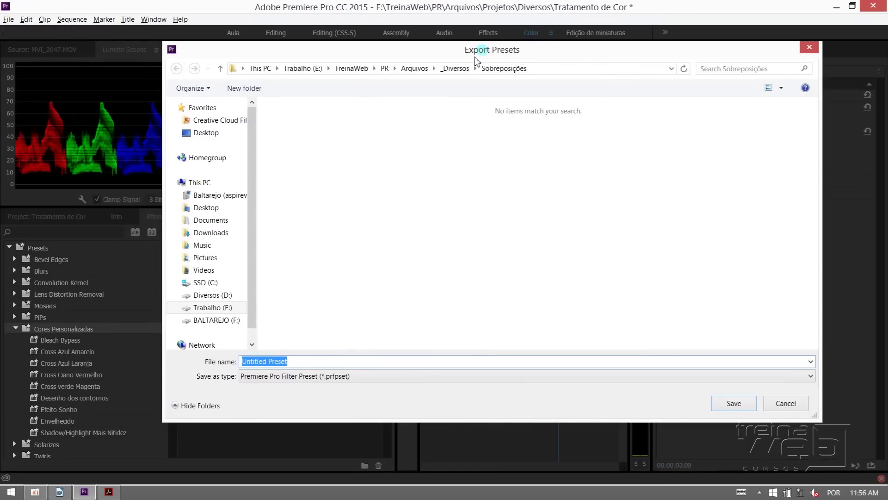
click(416, 69)
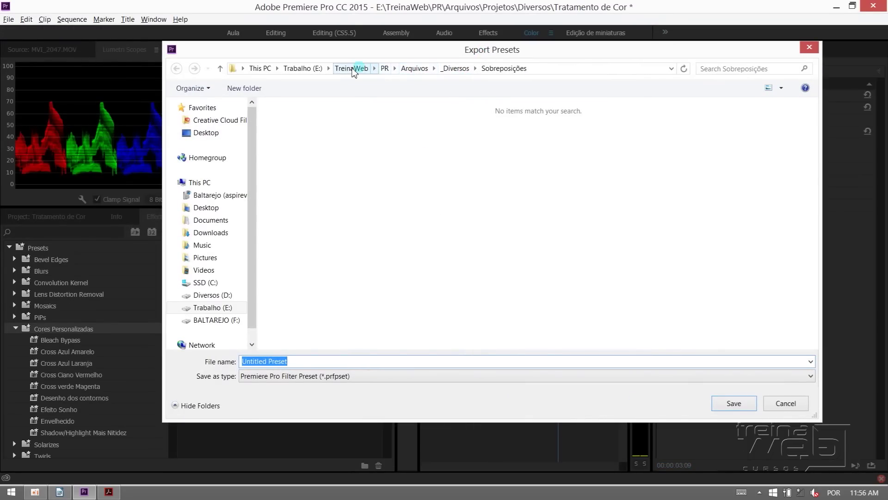
click(352, 69)
click(676, 141)
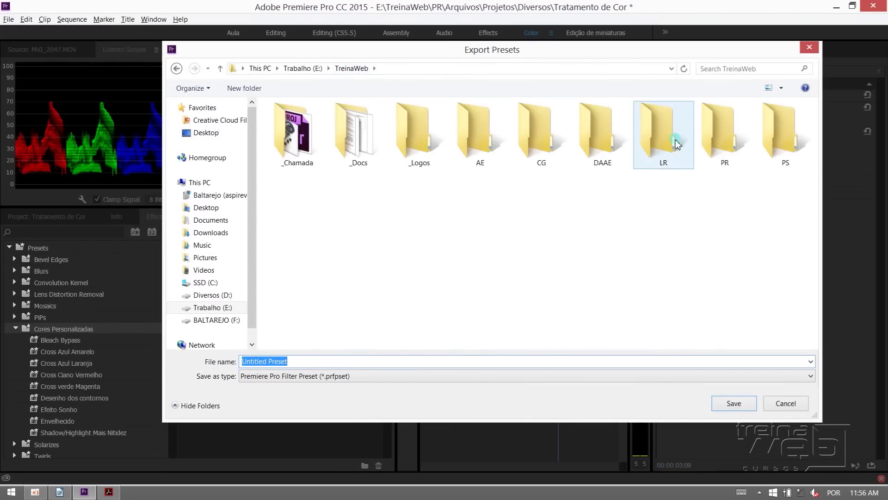
double_click(726, 136)
double_click(293, 124)
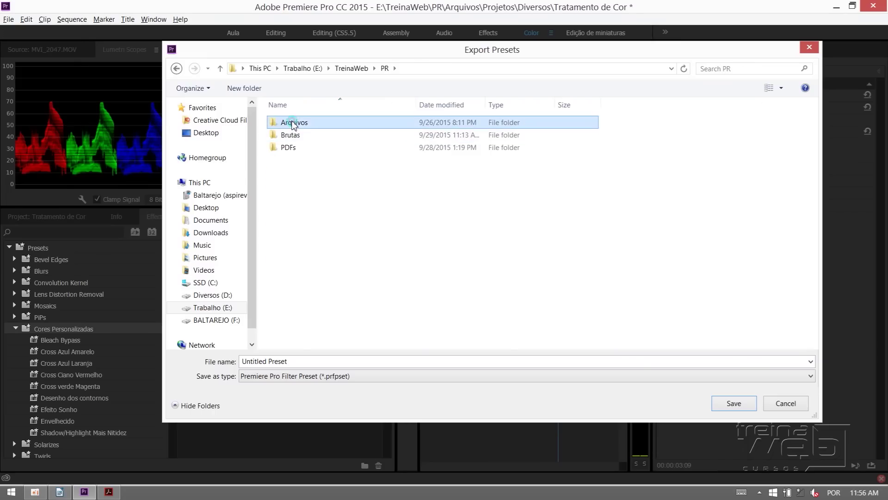
click(295, 281)
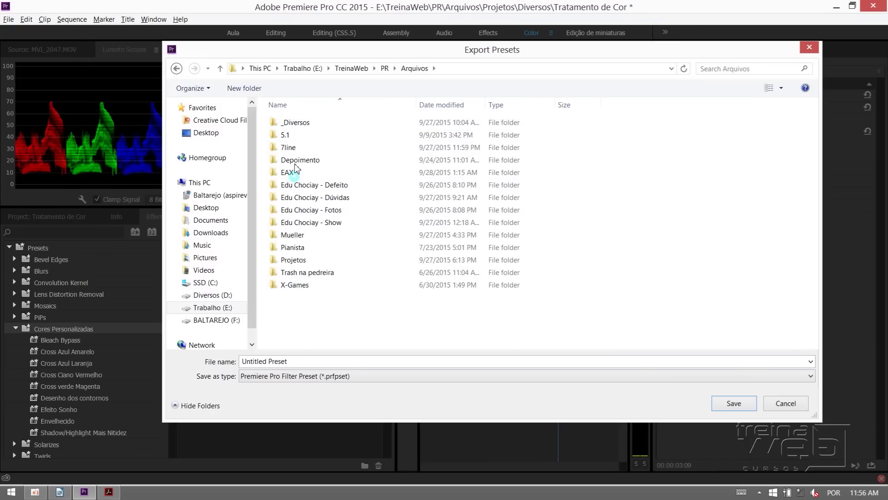
double_click(301, 122)
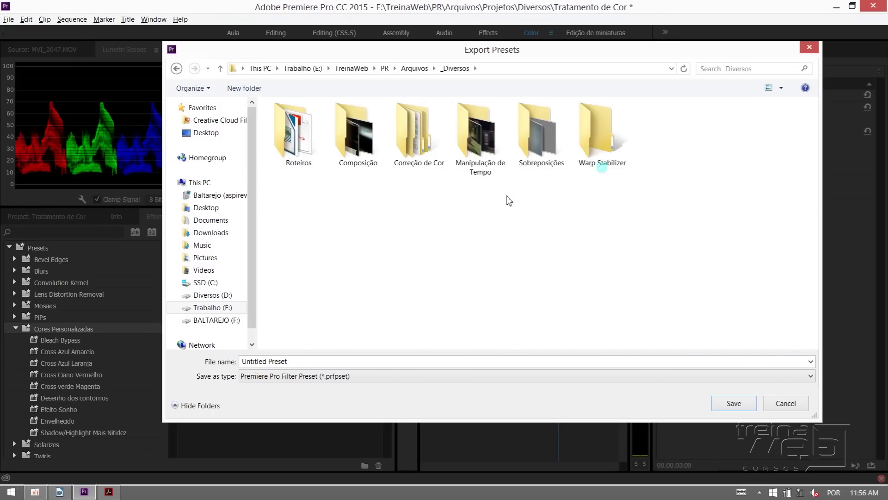
click(468, 139)
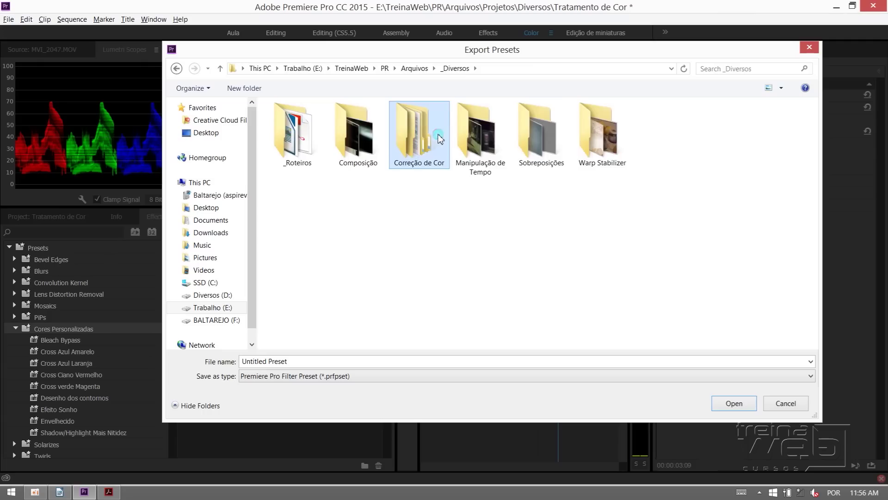
double_click(417, 134)
Step: Save the presets file as Meus Presets
click(295, 361)
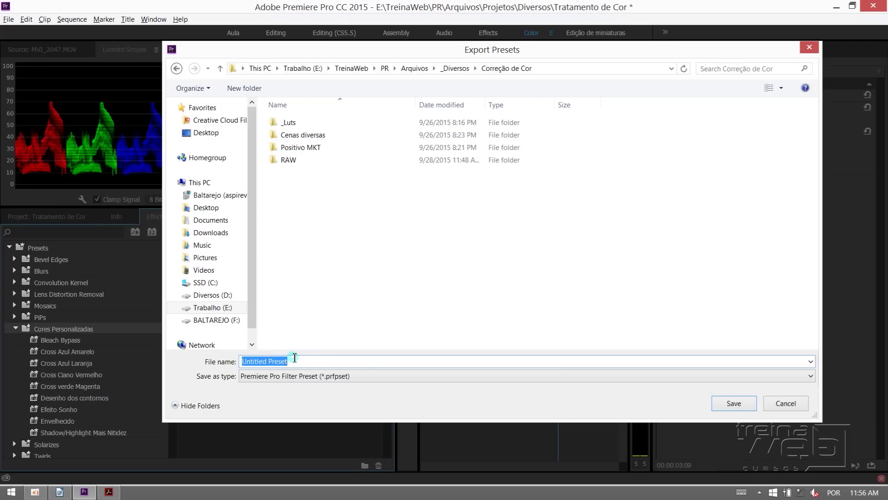
text(Meus)
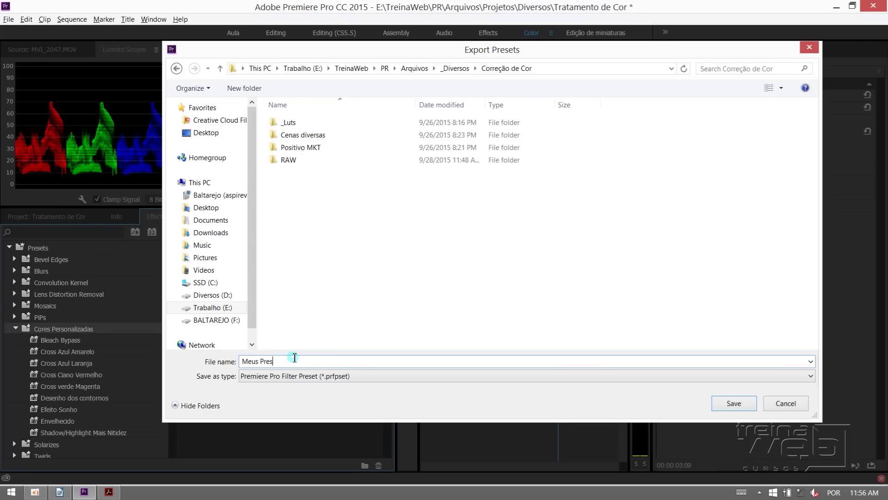
click(735, 403)
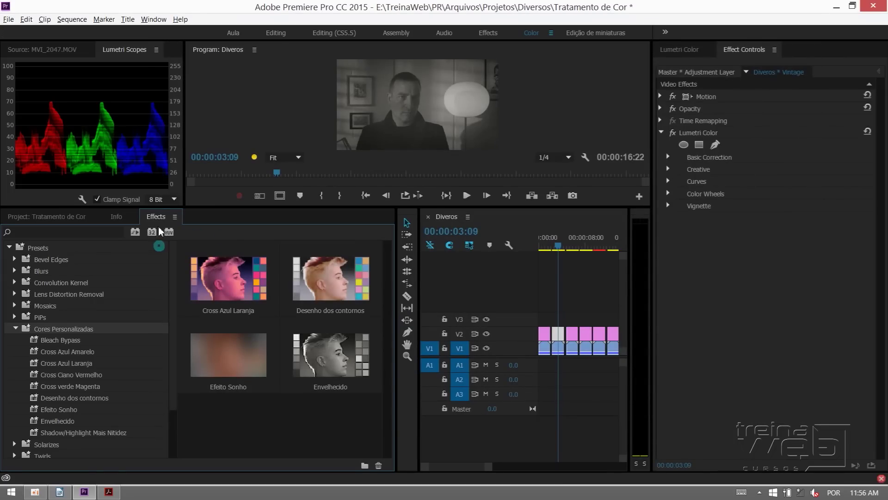
click(175, 217)
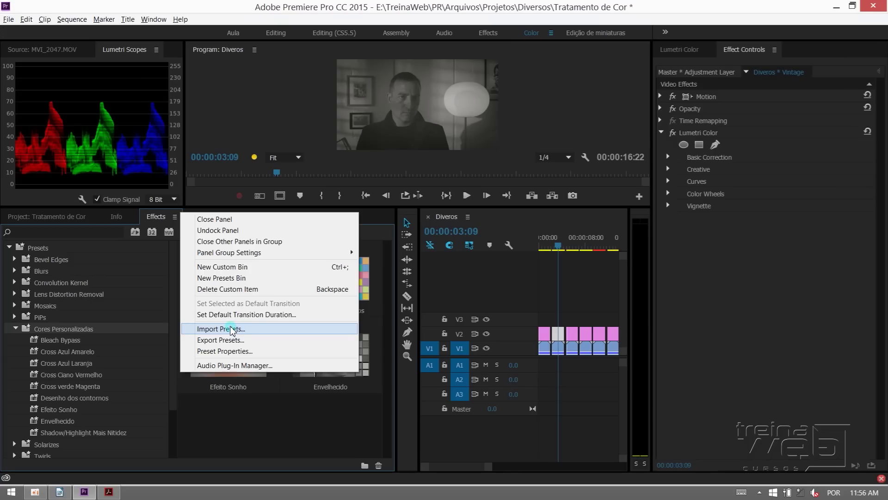
click(294, 423)
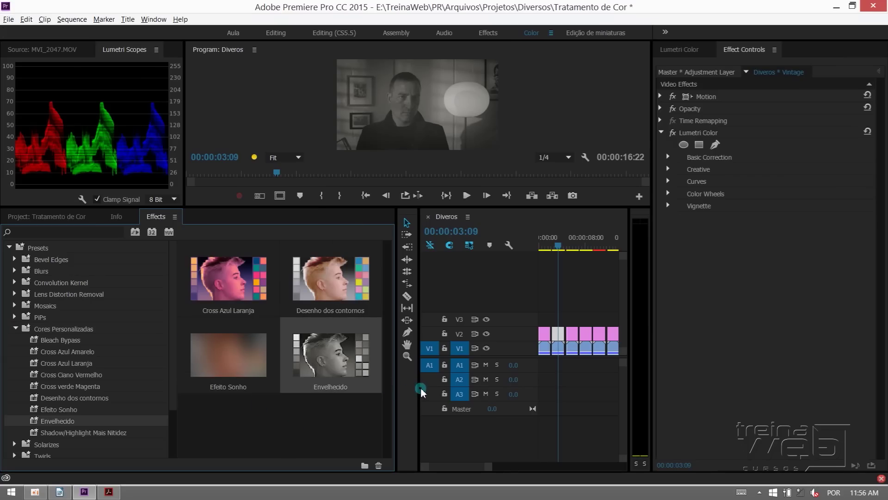
Step: Collapse the custom bins, open Lumetri Presets > Cinematic and preview 2 Strip and the Cinespace looks
drag(419, 386, 417, 387)
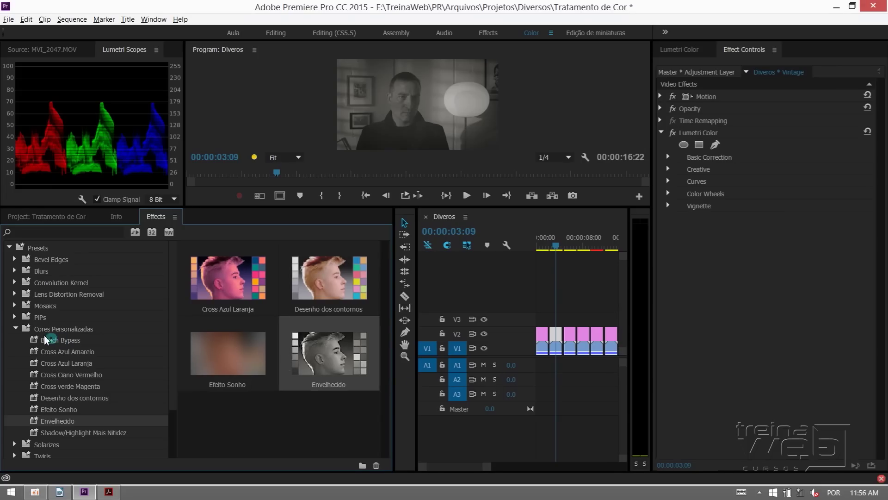
click(16, 328)
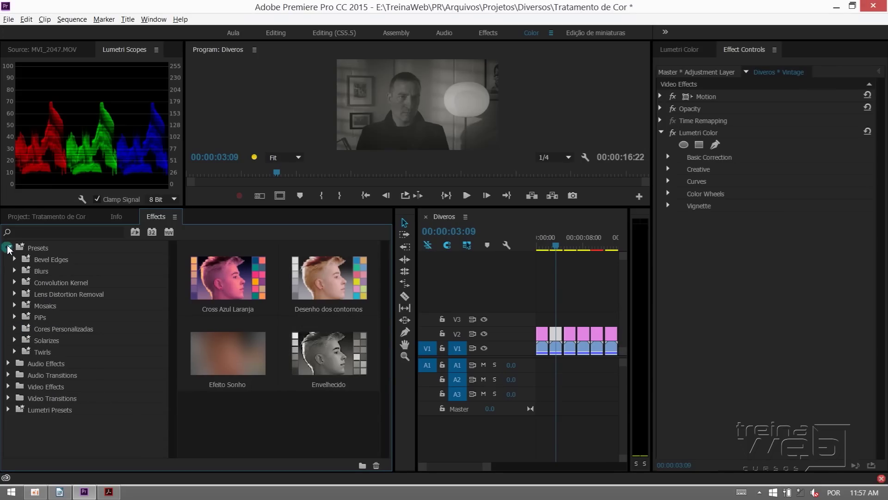
click(8, 247)
click(8, 305)
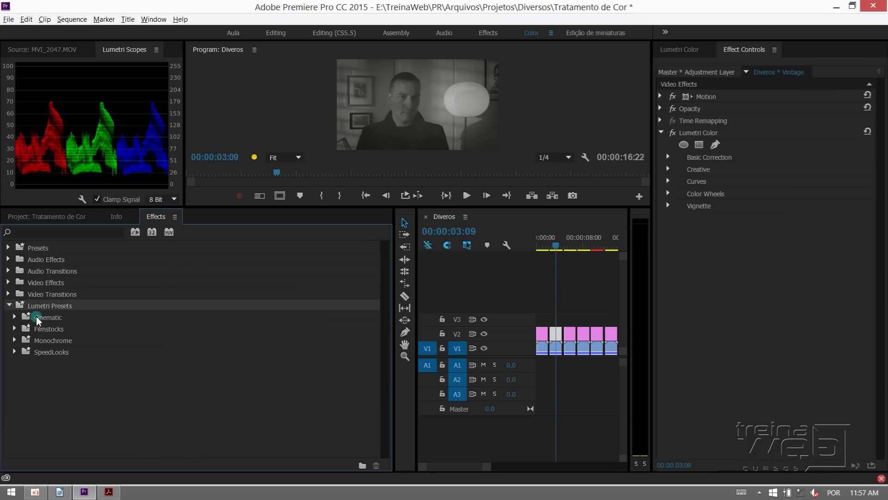
click(13, 317)
click(13, 317)
scroll(255, 325, down, 2)
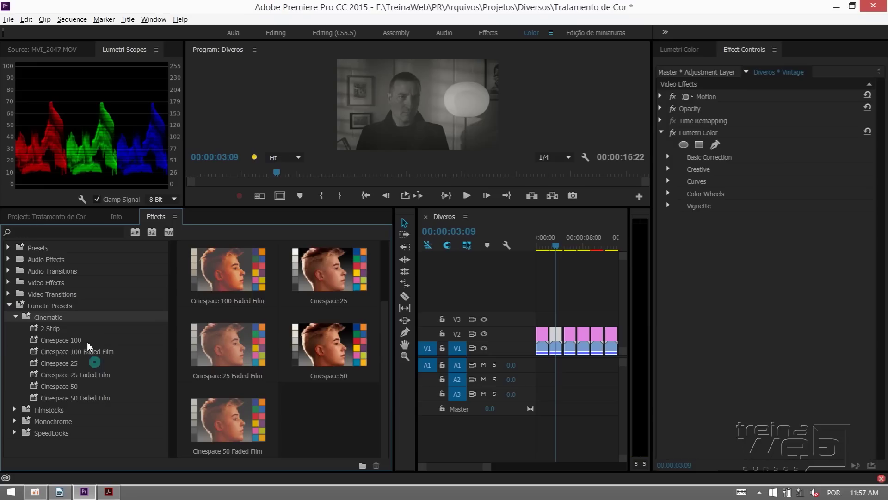
click(51, 330)
click(57, 351)
click(59, 363)
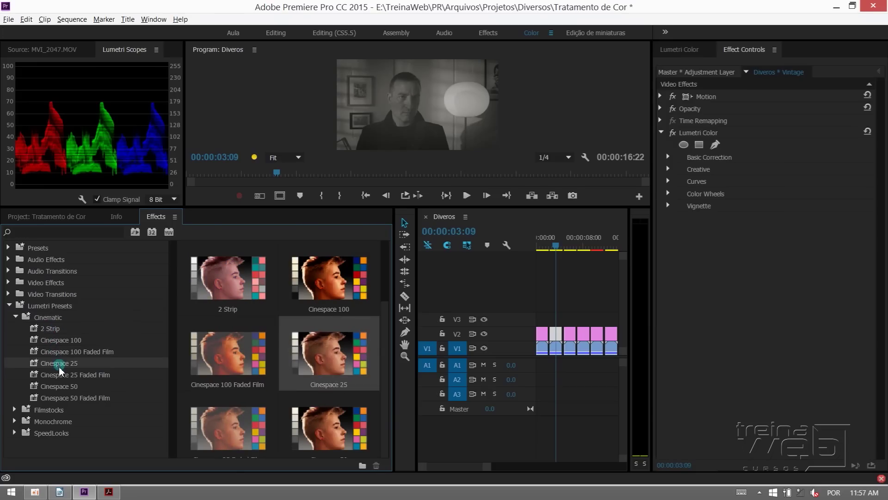
click(60, 375)
Step: Expand Filmstocks and Monochrome, previewing Fuji F125 Kodak 2393 and Monochrome Normal Contrast
click(15, 409)
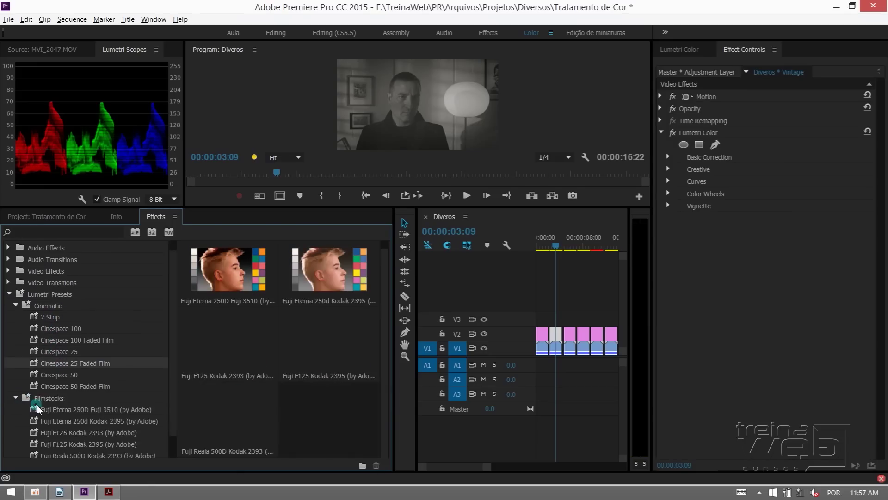
click(79, 408)
click(14, 442)
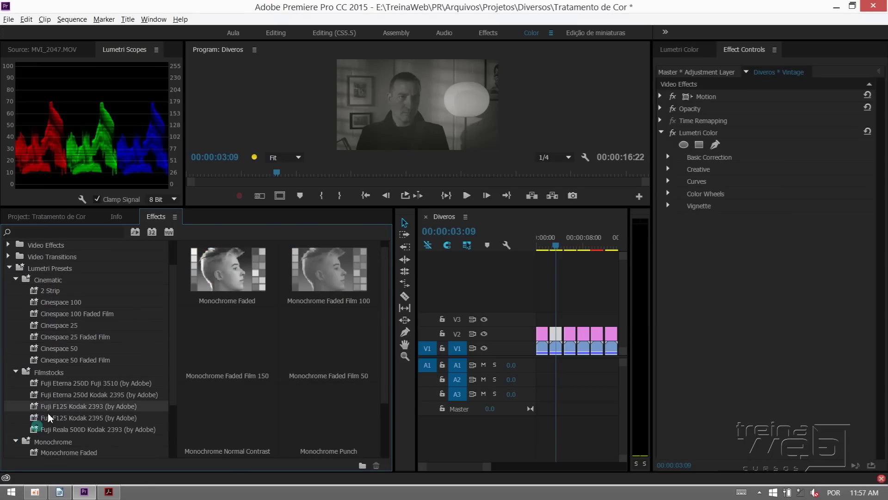
scroll(28, 430, down, 3)
click(70, 418)
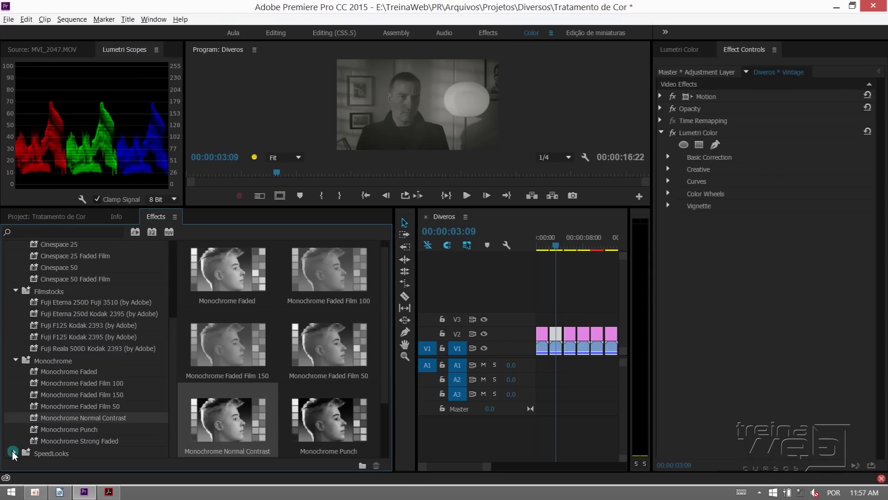
Step: Expand SpeedLooks > Cameras > Canon 1D and preview the SL Noir HDR preset
click(15, 453)
click(21, 441)
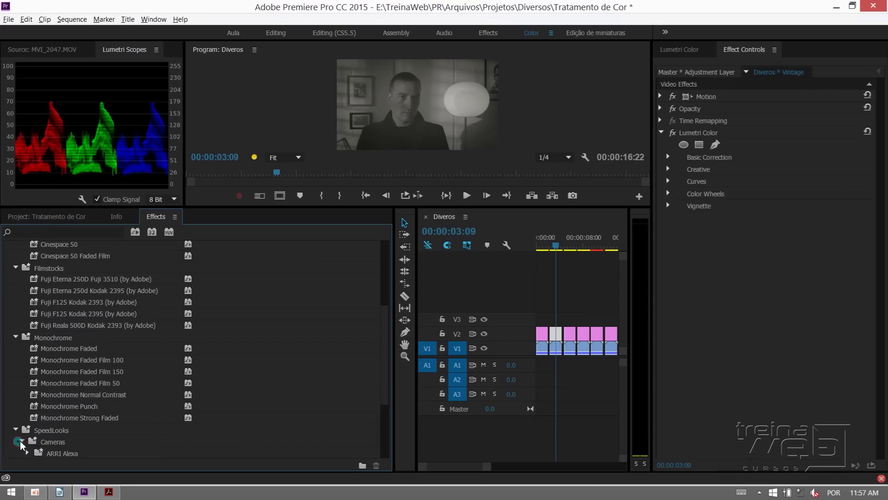
scroll(23, 430, down, 3)
click(28, 405)
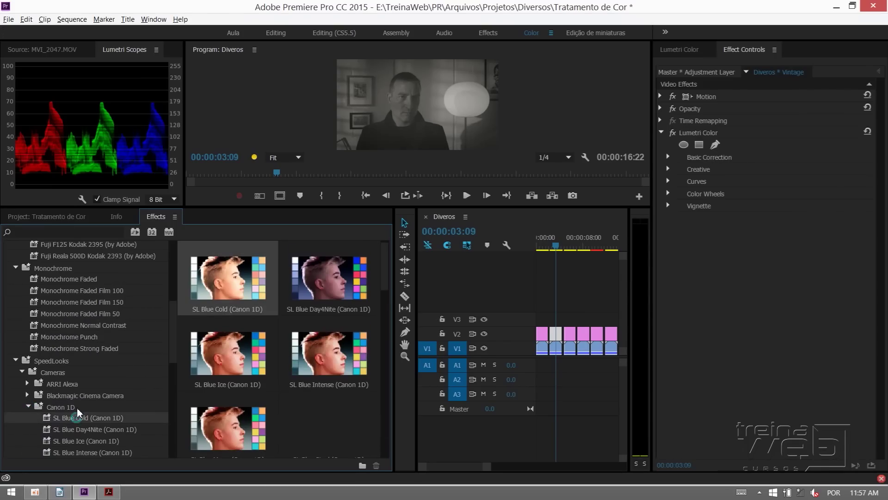
scroll(67, 398, down, 10)
click(67, 398)
scroll(65, 397, down, 3)
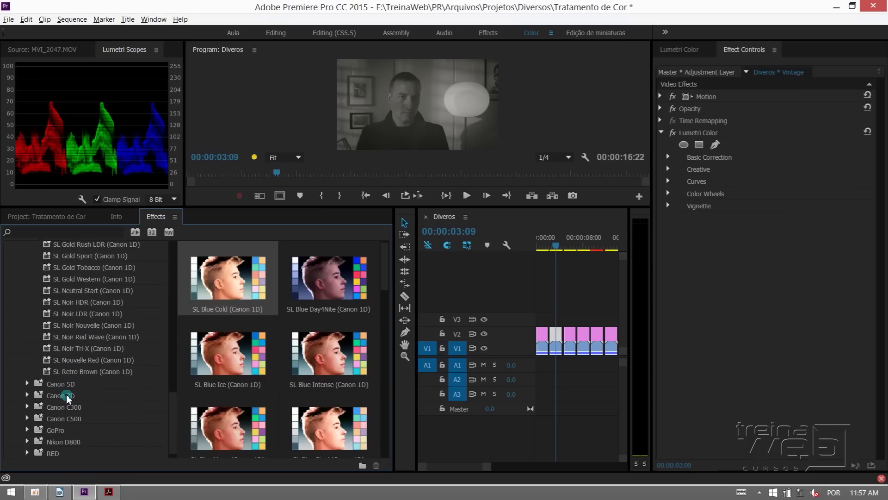
scroll(56, 379, up, 15)
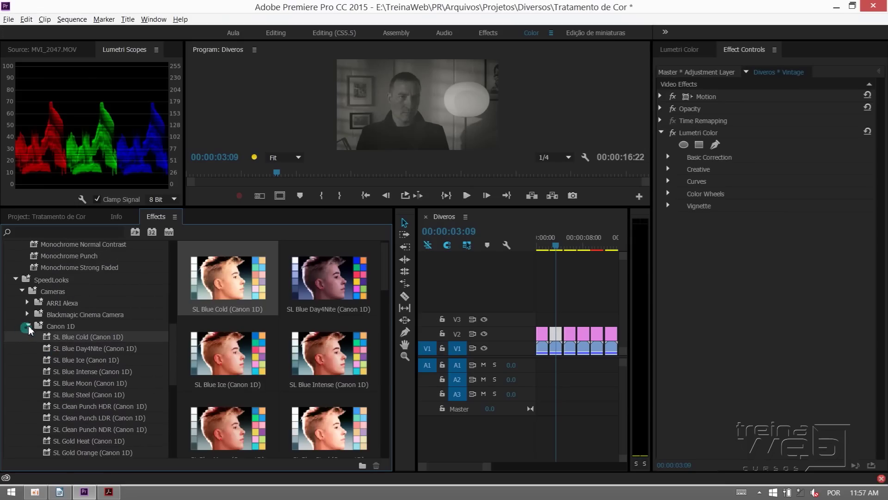
Step: Collapse Canon 1D, Cinematic, Filmstocks, Monochrome and SpeedLooks, then show Cinematic presets as thumbnails
click(28, 325)
click(65, 280)
scroll(74, 296, up, 5)
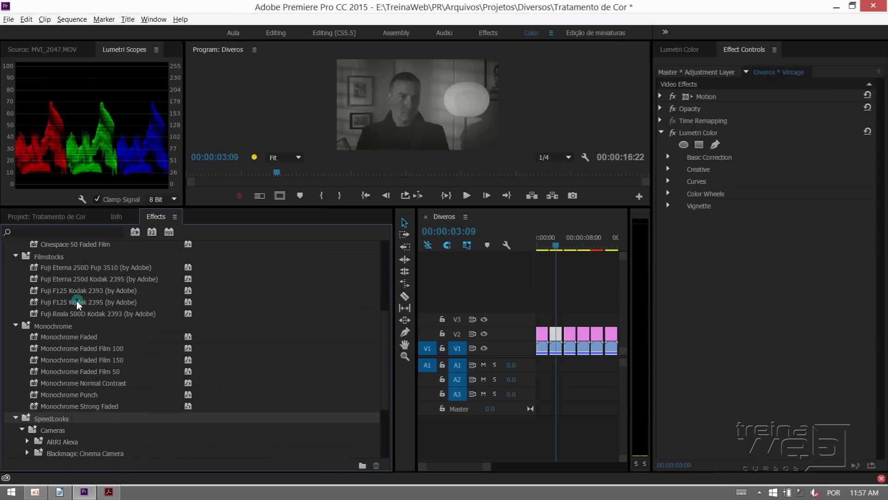
scroll(76, 305, up, 5)
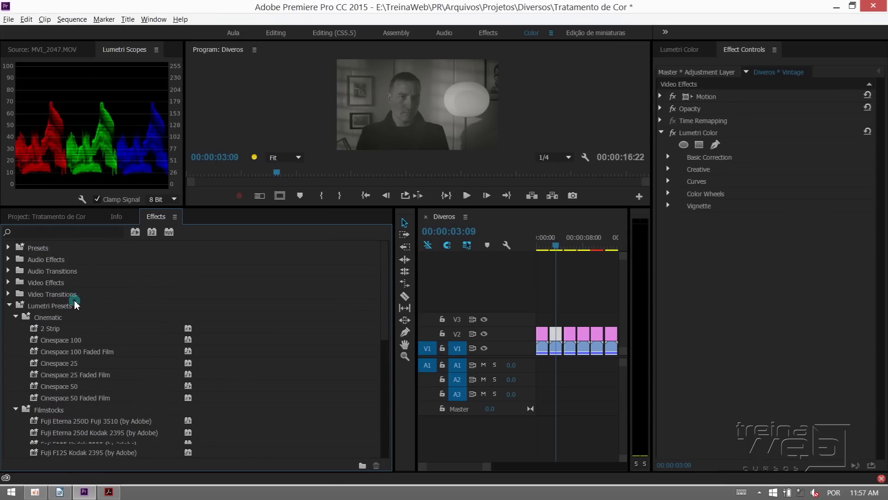
click(14, 317)
click(15, 329)
click(15, 340)
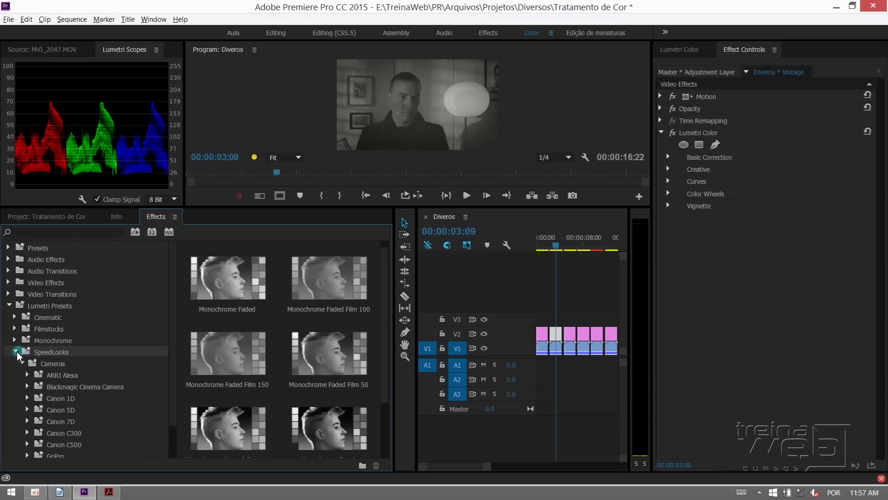
click(14, 352)
click(38, 306)
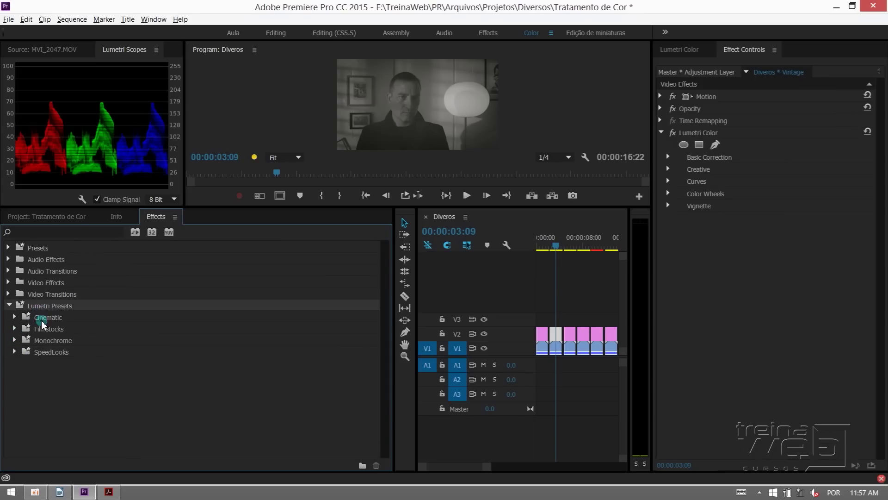
click(41, 320)
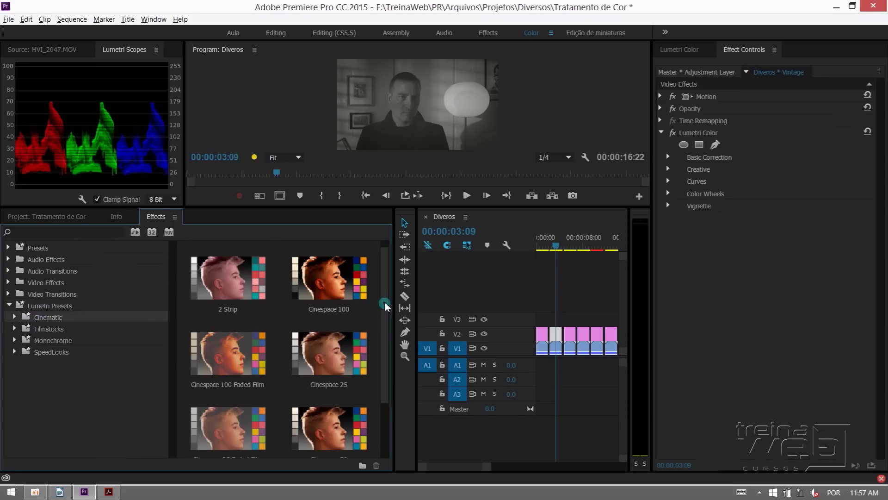
Step: Preview the Filmstocks and then the Monochrome Lumetri presets as thumbnails
mouse_move(386, 306)
mouse_down()
mouse_move(393, 388)
mouse_move(384, 278)
mouse_up()
click(48, 329)
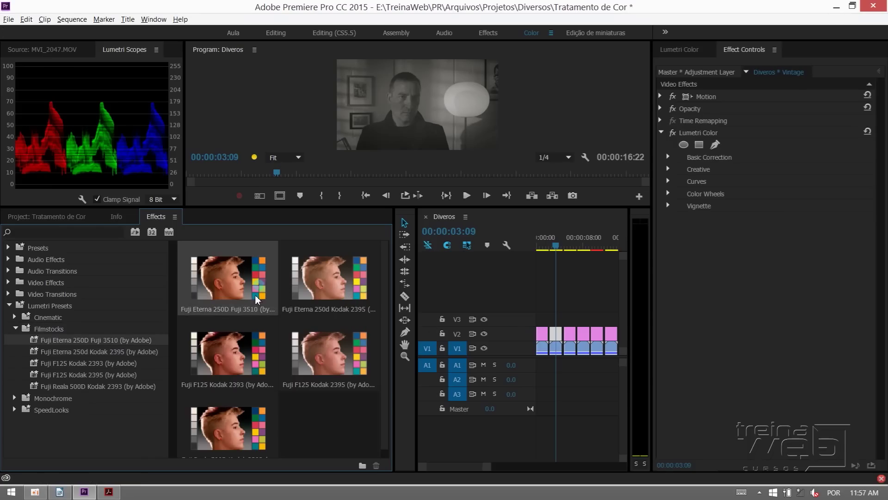
scroll(237, 420, down, 1)
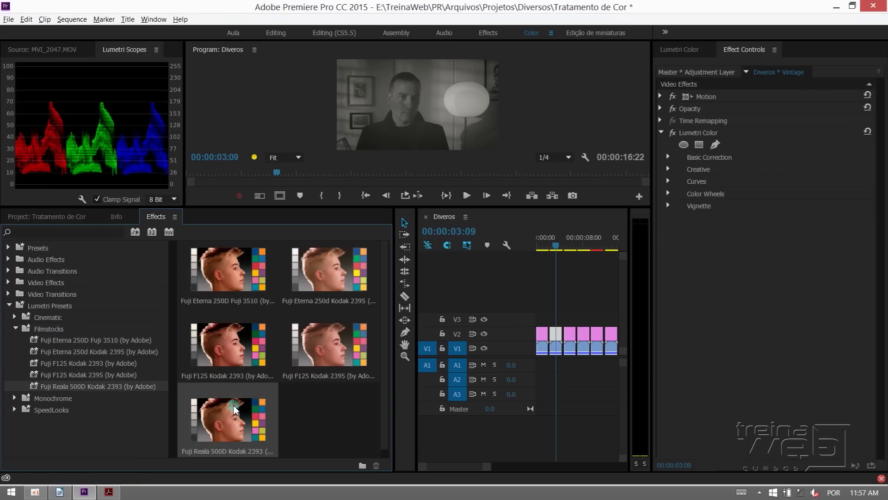
click(15, 328)
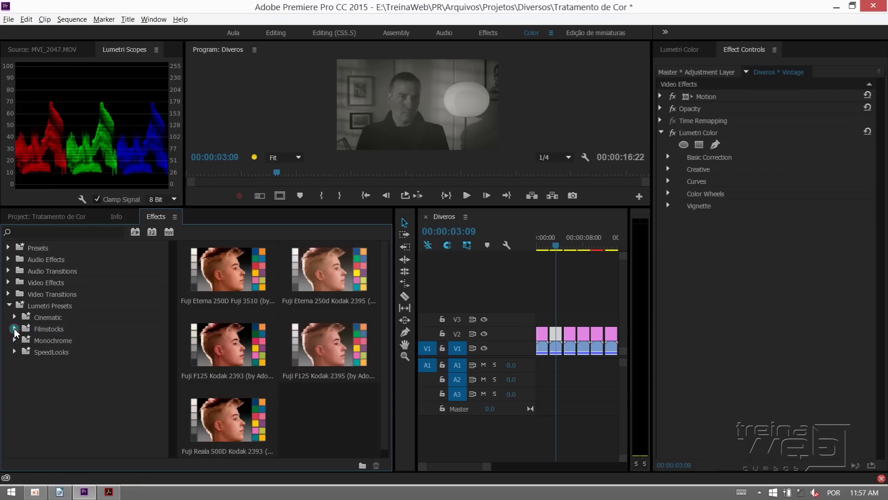
click(53, 341)
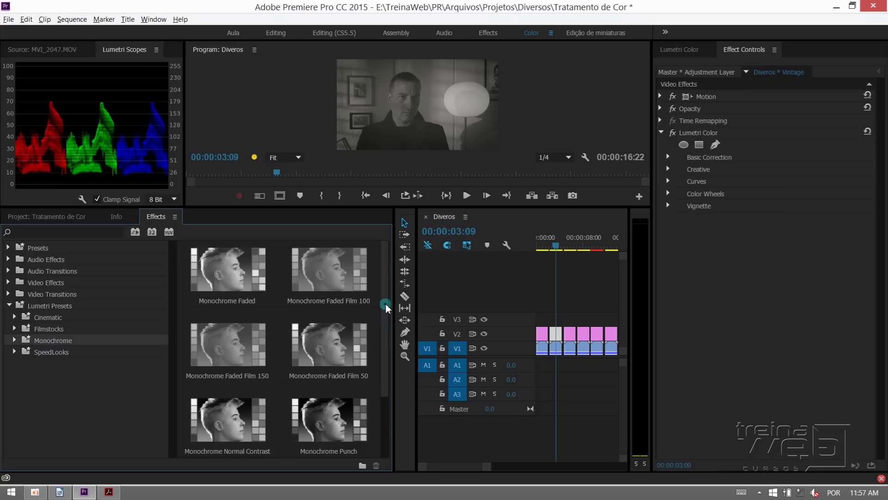
mouse_move(386, 305)
mouse_down()
mouse_move(387, 393)
mouse_move(348, 279)
mouse_up()
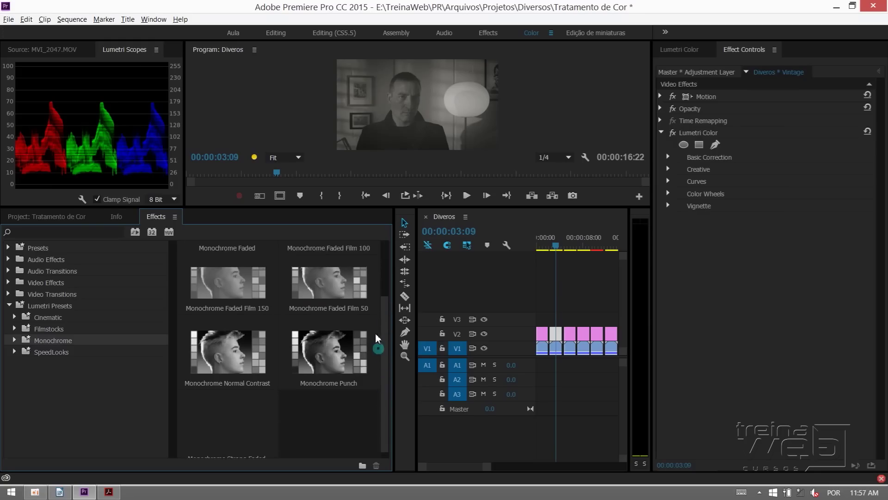
Step: Select the SpeedLooks folder and expand it, collapsing its Cameras subfolder
click(65, 354)
click(15, 353)
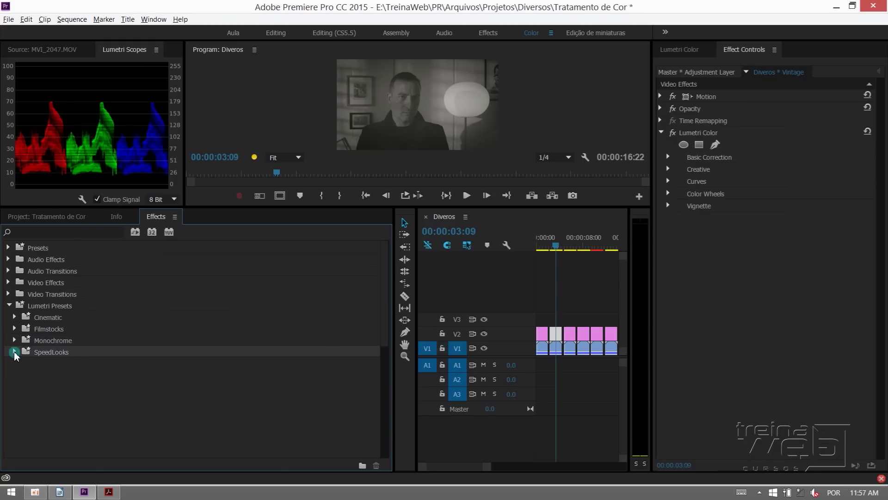
click(20, 364)
Step: Preview SpeedLooks Universal, scroll the thumbnails and select SL Blue Day4Nite (Universal)
click(51, 375)
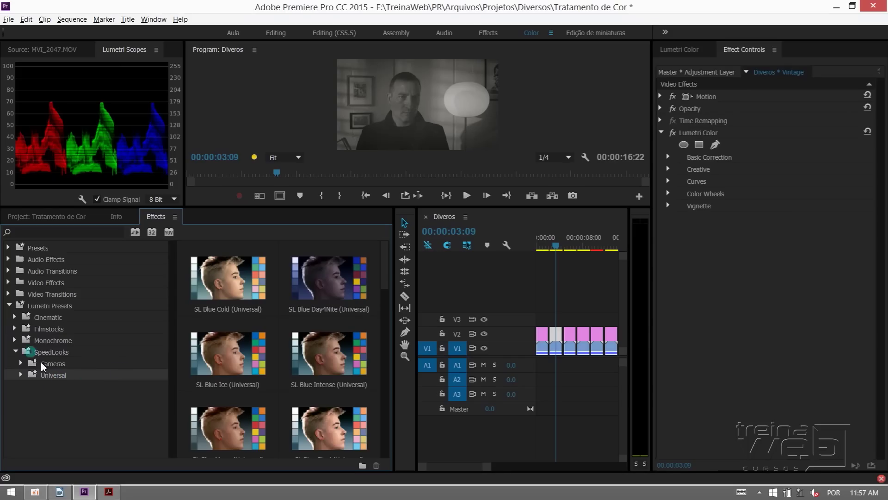
mouse_move(387, 278)
mouse_down()
mouse_move(384, 430)
mouse_move(376, 372)
mouse_up()
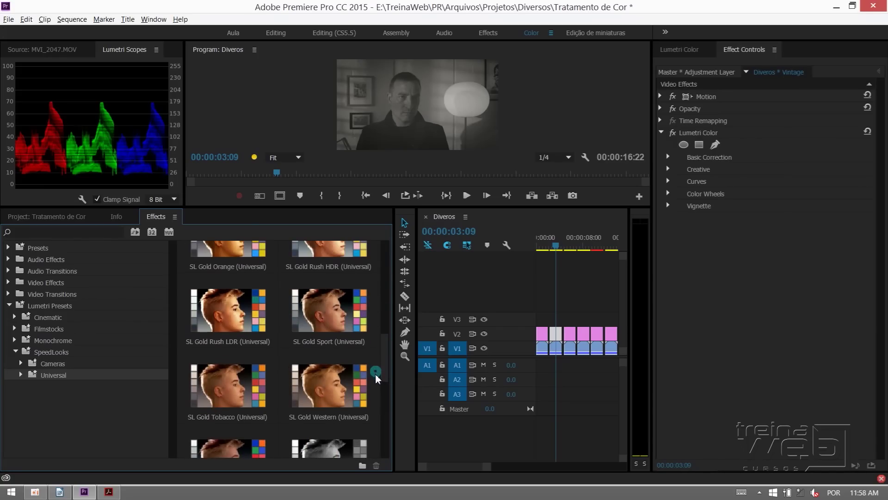
drag(382, 373, 382, 265)
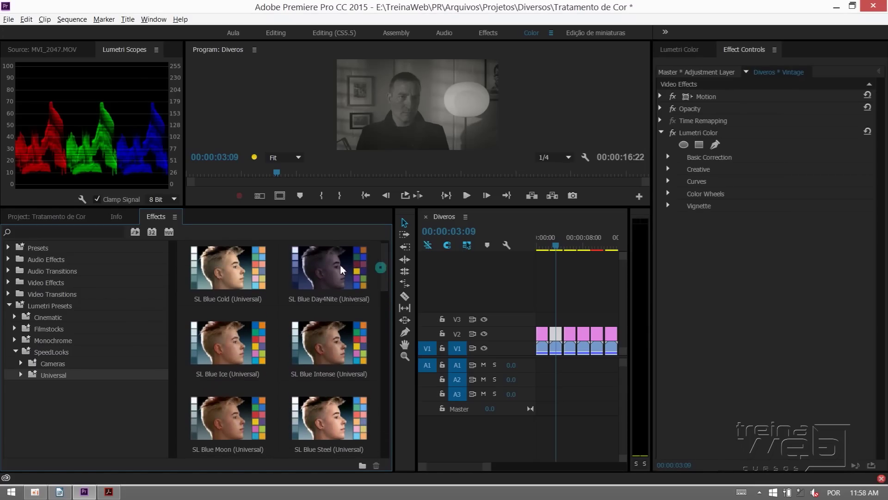
click(326, 275)
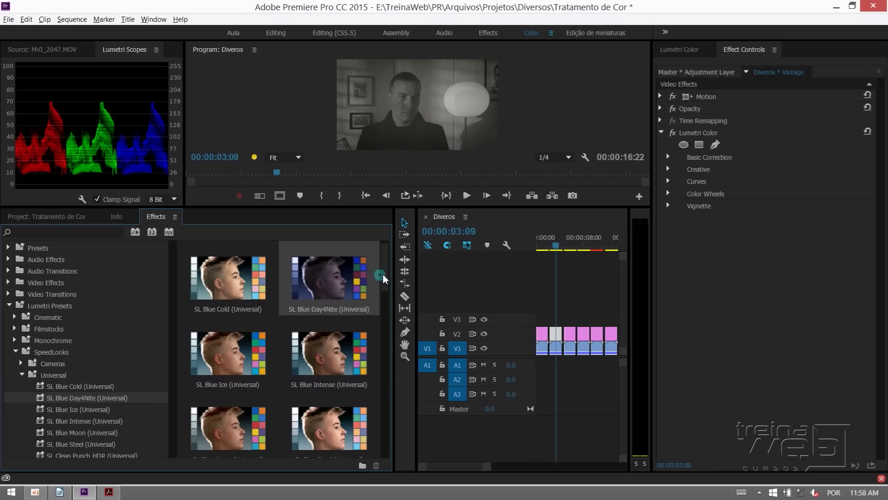
drag(384, 274, 374, 387)
Step: Expand the SpeedLooks Cameras list and preview the Canon 5D presets
click(21, 375)
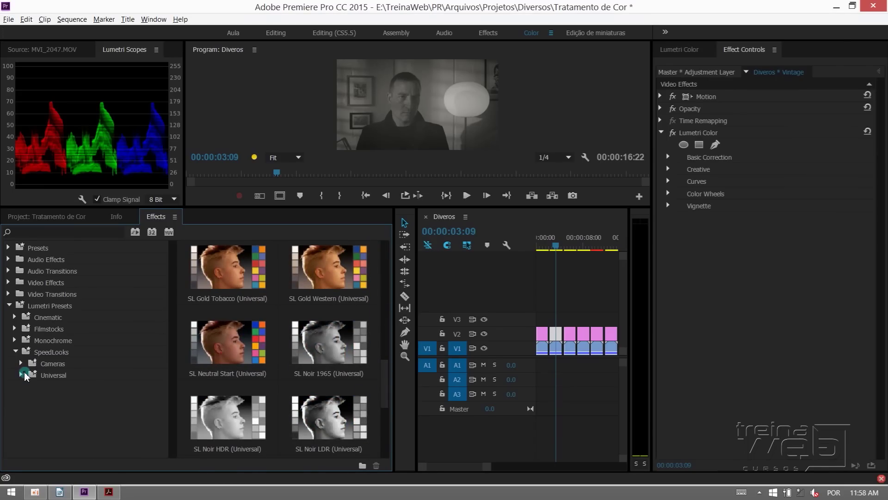
click(21, 364)
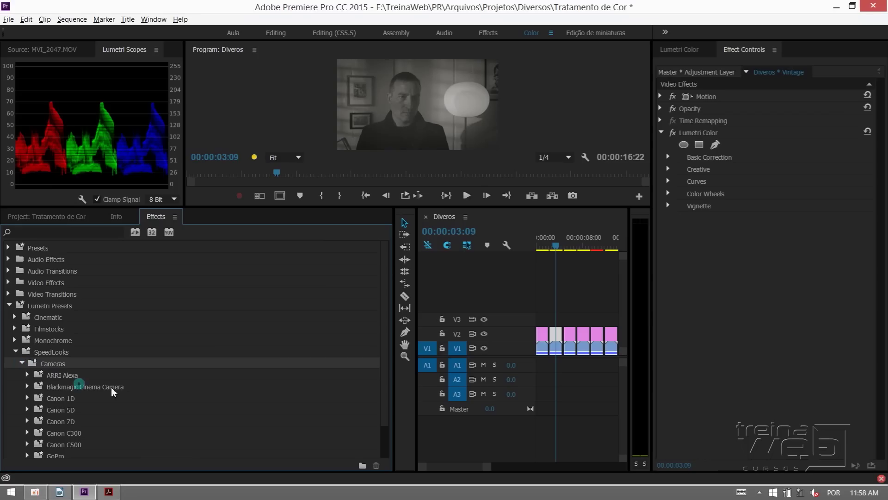
scroll(79, 398, down, 2)
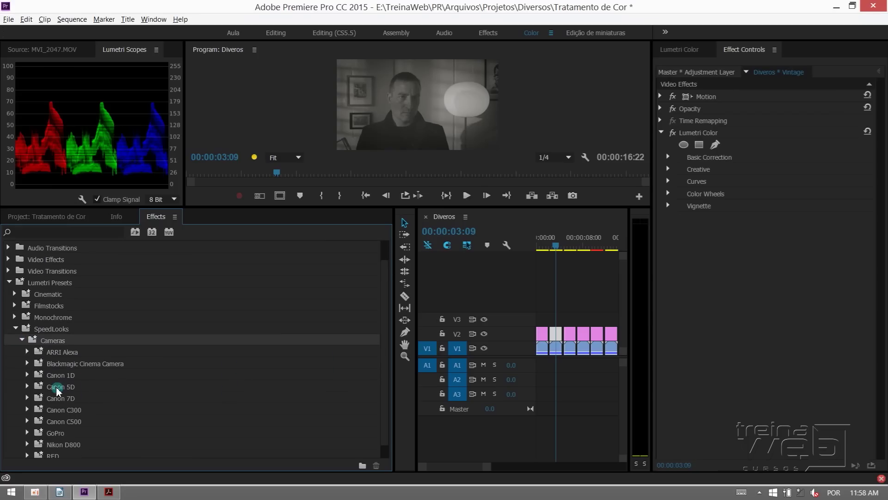
click(58, 390)
click(27, 386)
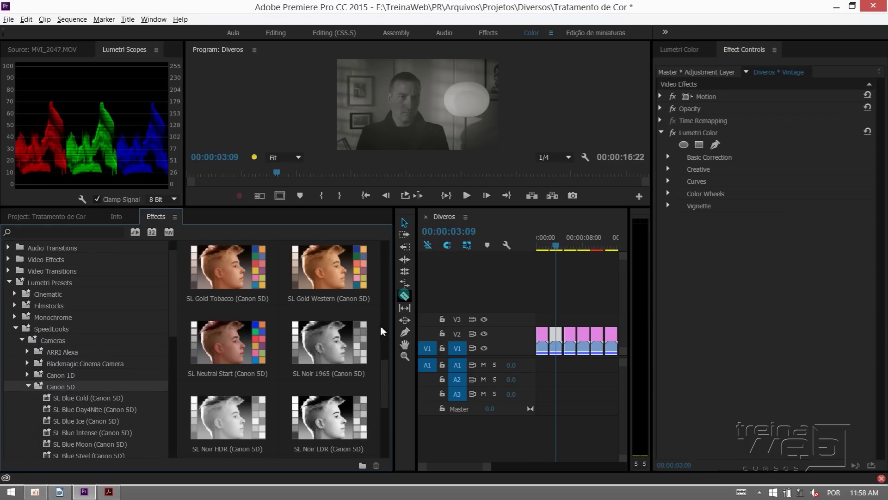
drag(379, 388, 378, 263)
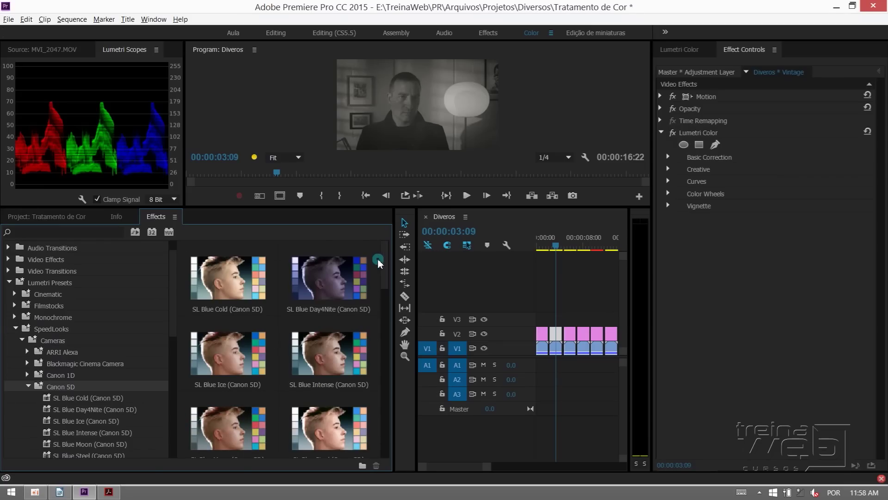
scroll(15, 390, down, 5)
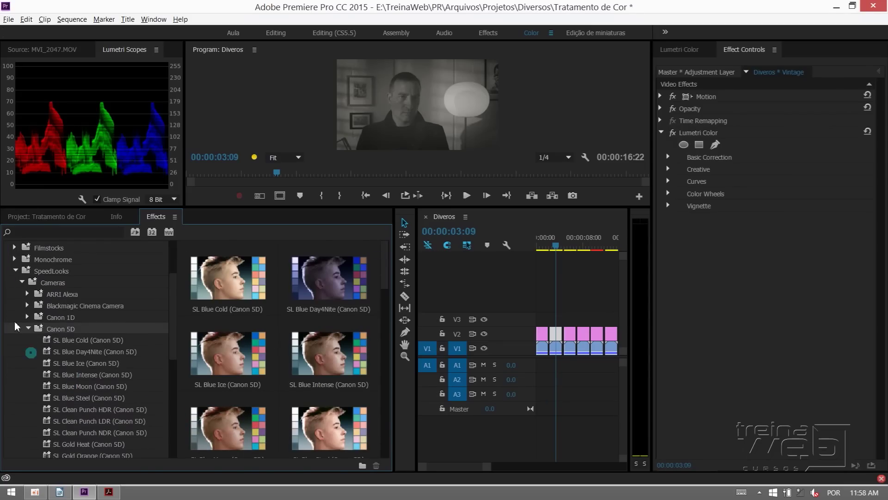
click(28, 328)
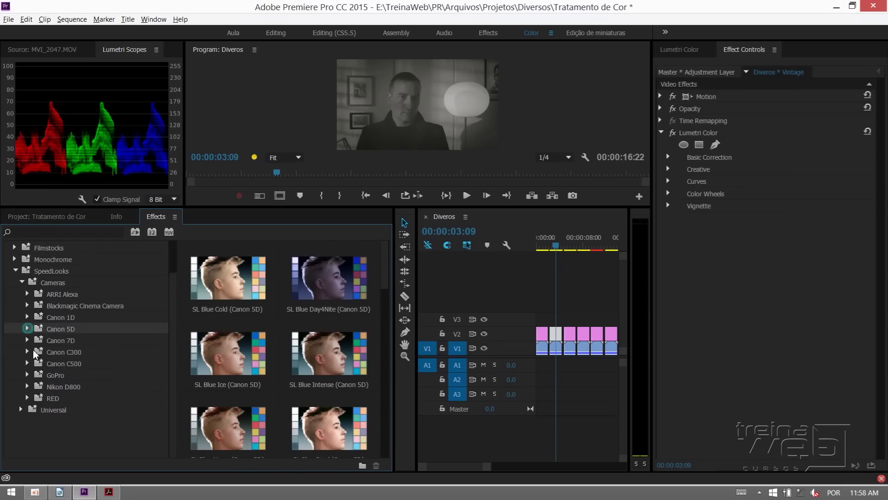
click(55, 411)
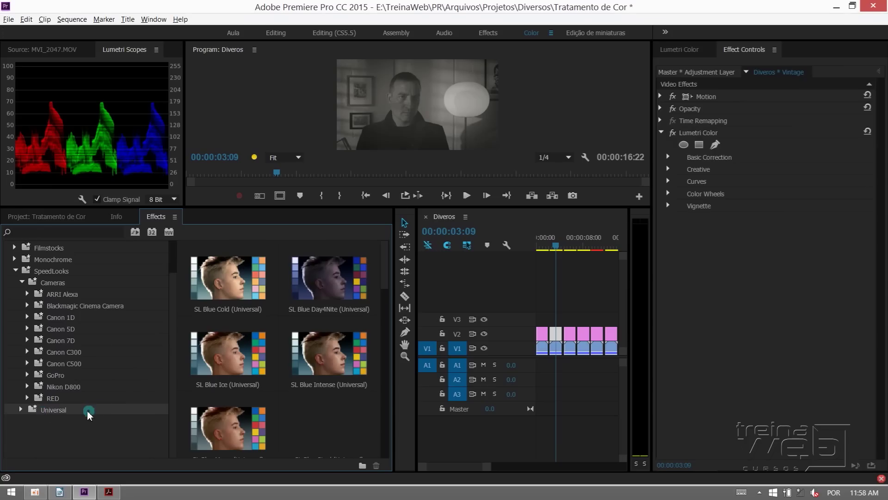
Step: Preview the GoPro 3200 and 5800 Kelvin presets, then the Canon 7D presets
click(59, 319)
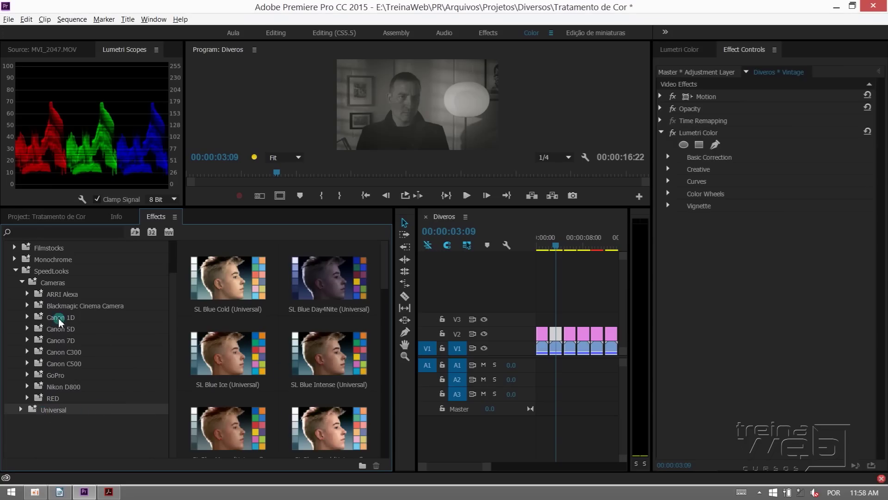
click(53, 283)
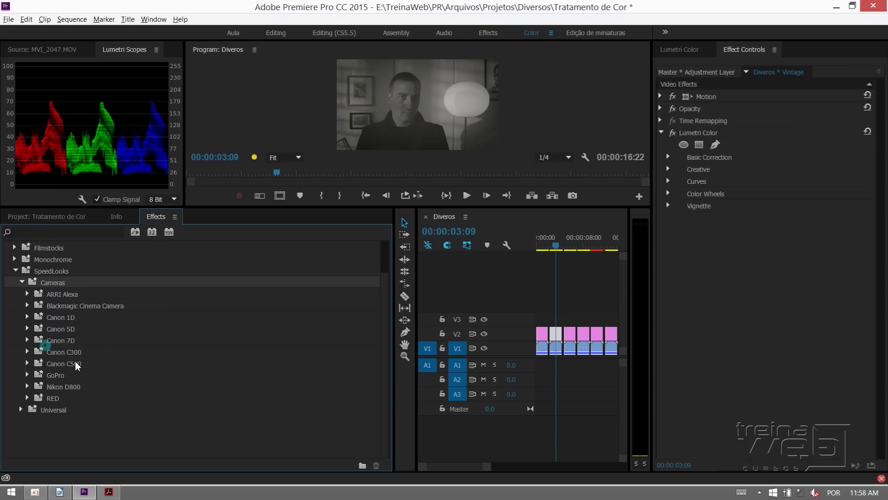
click(119, 370)
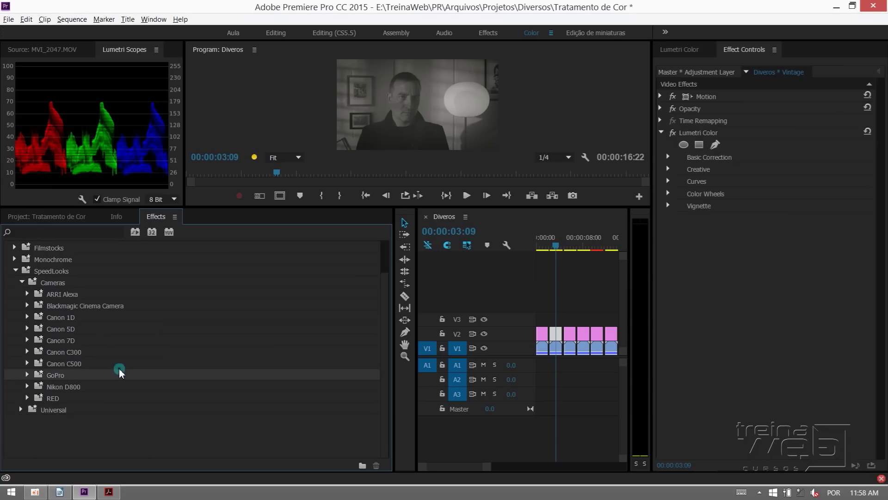
click(28, 375)
click(48, 386)
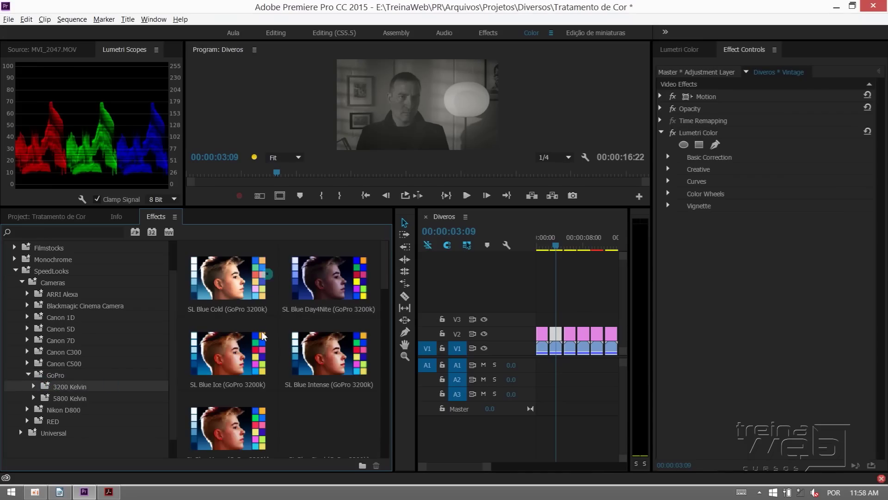
click(55, 375)
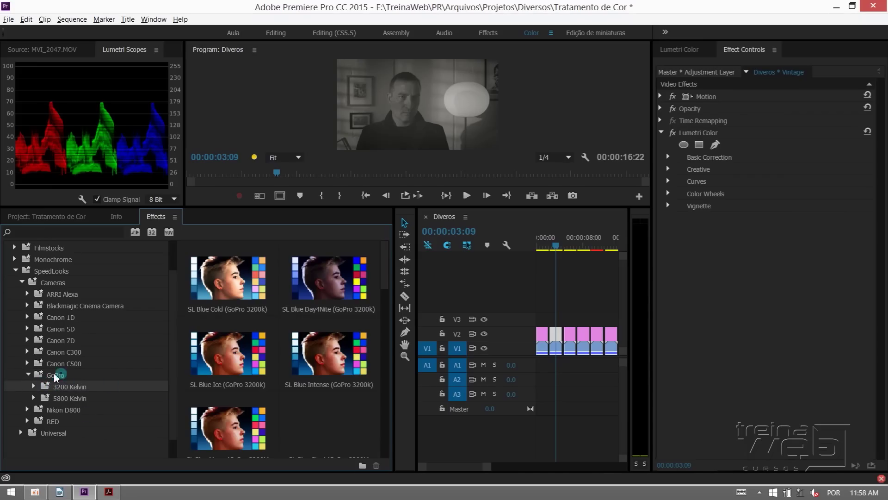
click(68, 399)
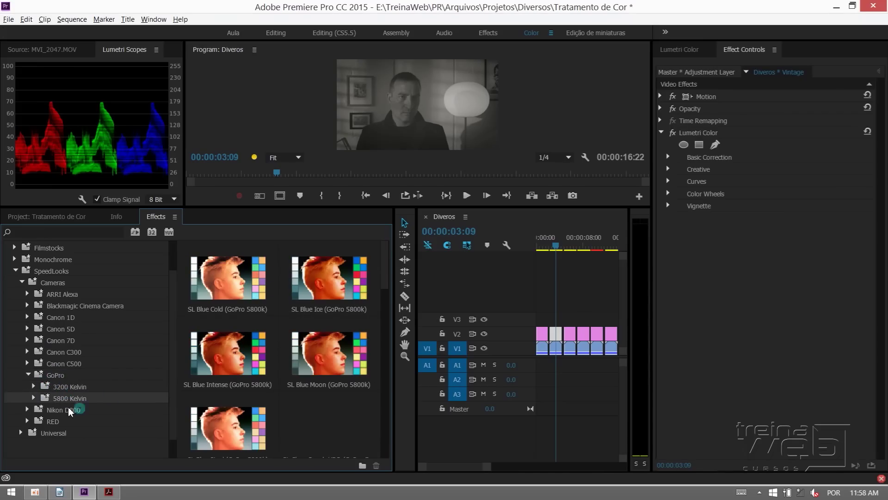
click(28, 375)
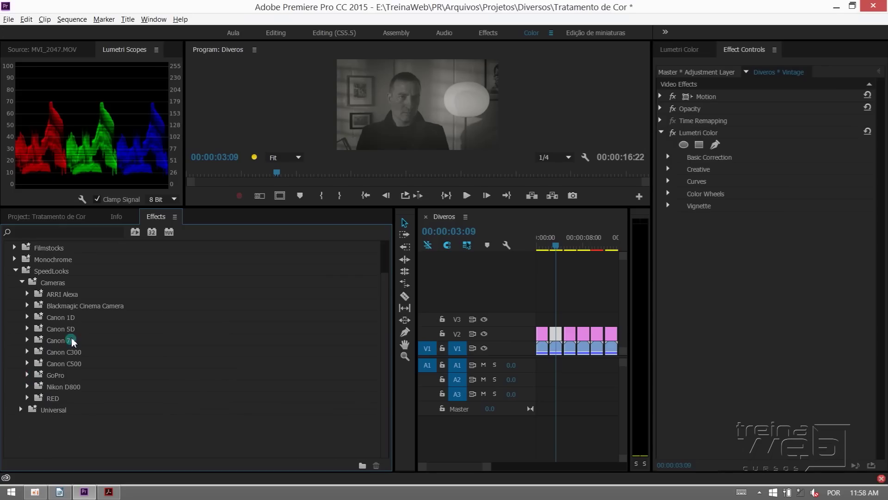
click(60, 340)
click(28, 340)
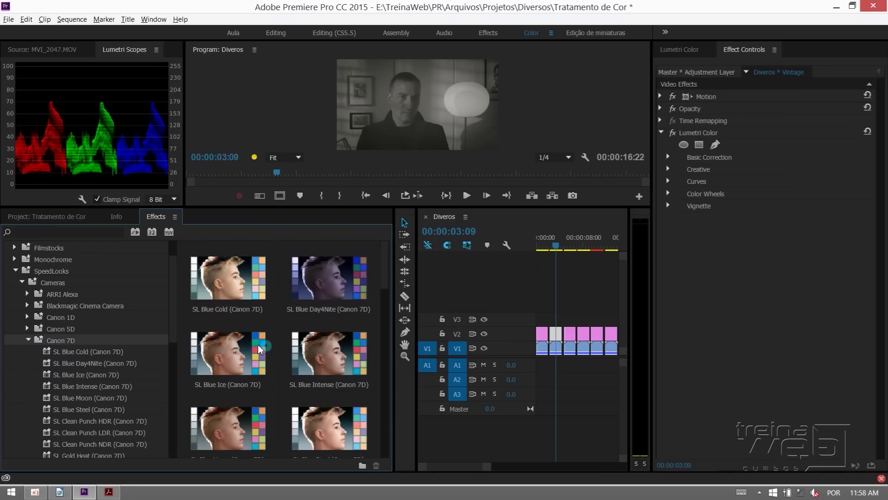
click(28, 340)
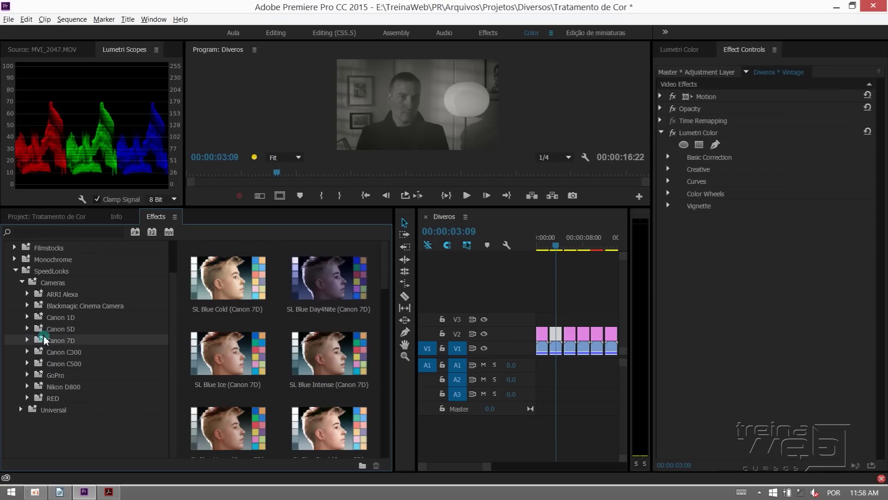
Step: Expand the Blackmagic Cinema Camera presets and preview SL Blue Cold
click(84, 307)
click(28, 305)
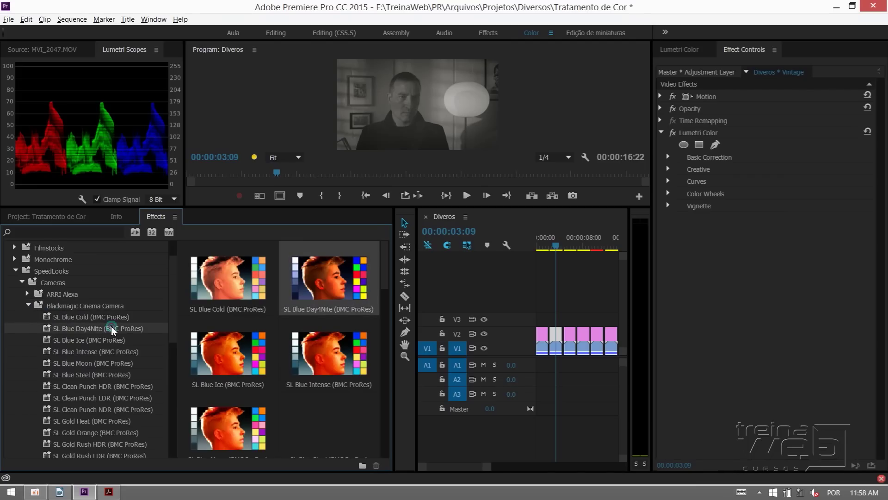
scroll(98, 325, down, 2)
scroll(99, 335, down, 3)
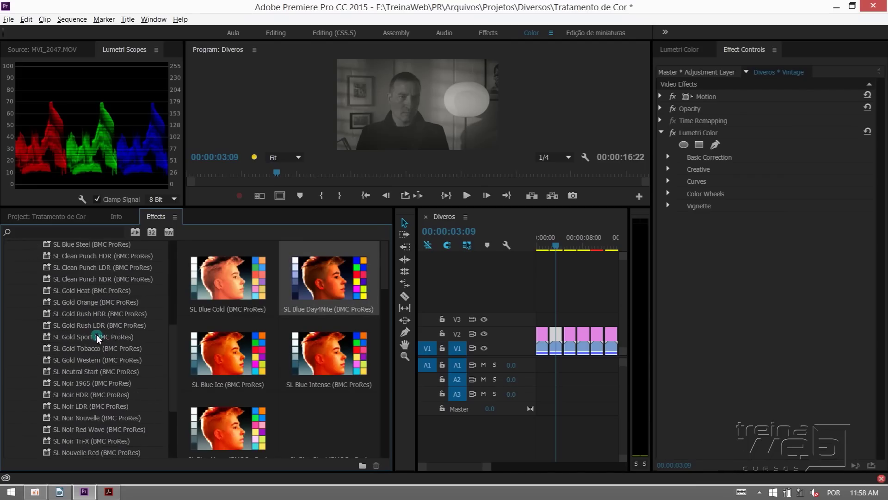
scroll(96, 339, down, 3)
scroll(96, 339, up, 3)
scroll(83, 324, up, 3)
click(69, 302)
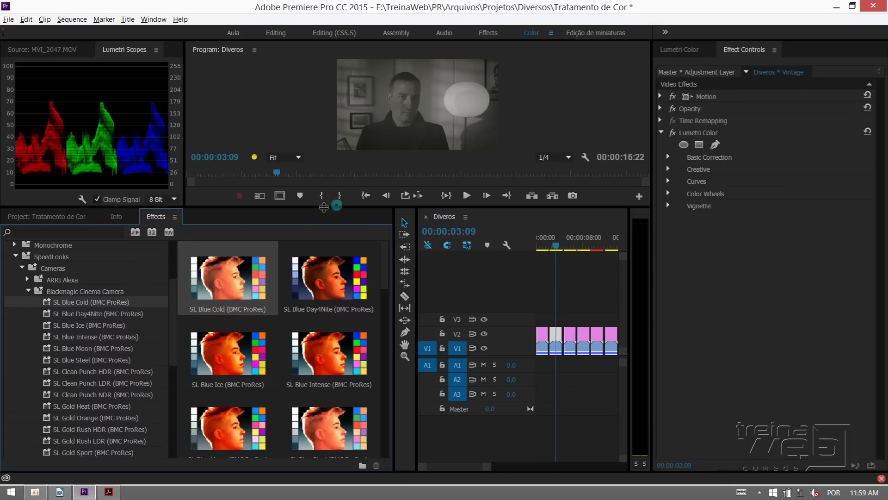
Step: Make a sequence from the Blackmagic Pocket Cinema dog clip in Cenas diversas, parked at 00:00:02:00
click(64, 216)
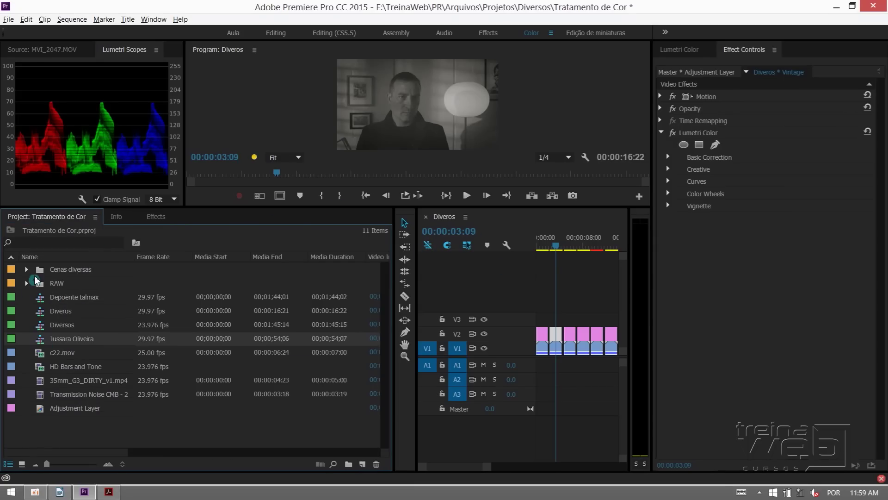
click(26, 273)
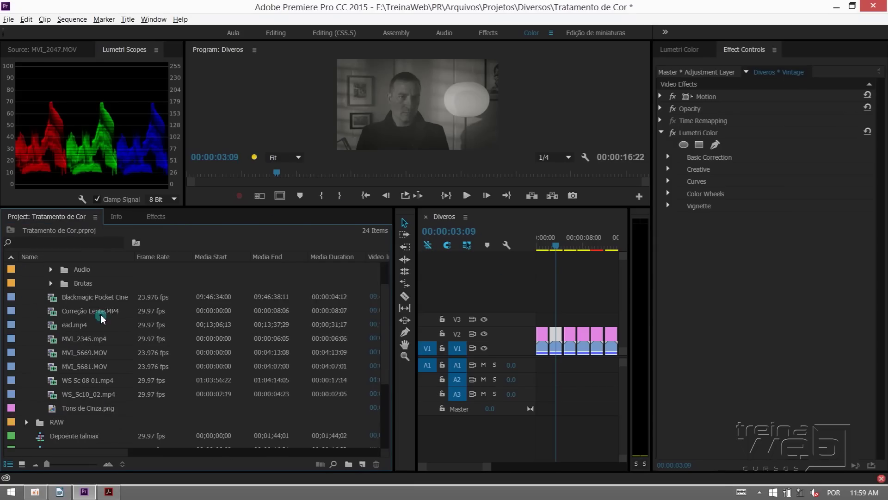
scroll(62, 313, down, 2)
drag(55, 283, 363, 463)
drag(538, 244, 543, 245)
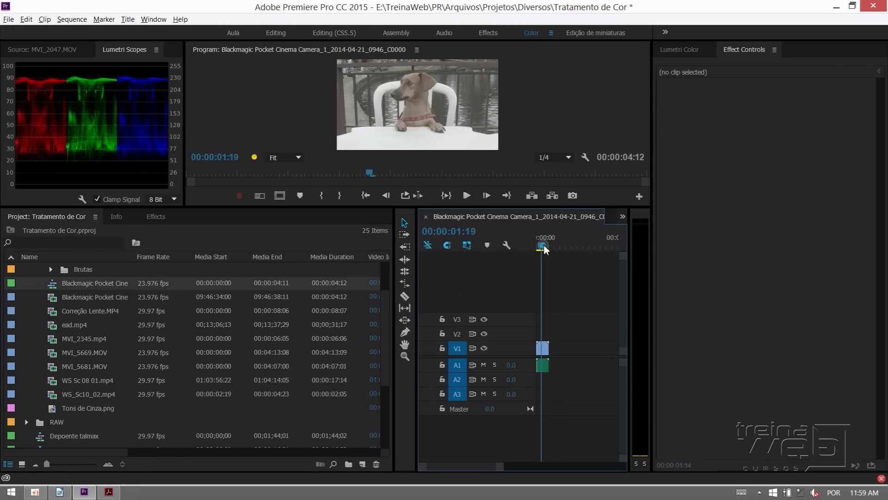
drag(482, 207, 281, 313)
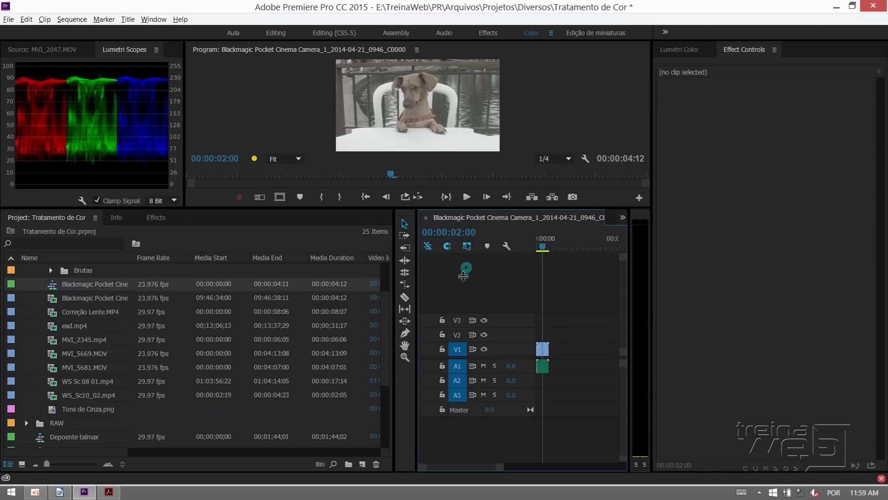
Step: Try SL Blue Cold and SL Blue Day4Nite on the dog clip, undoing each
click(156, 299)
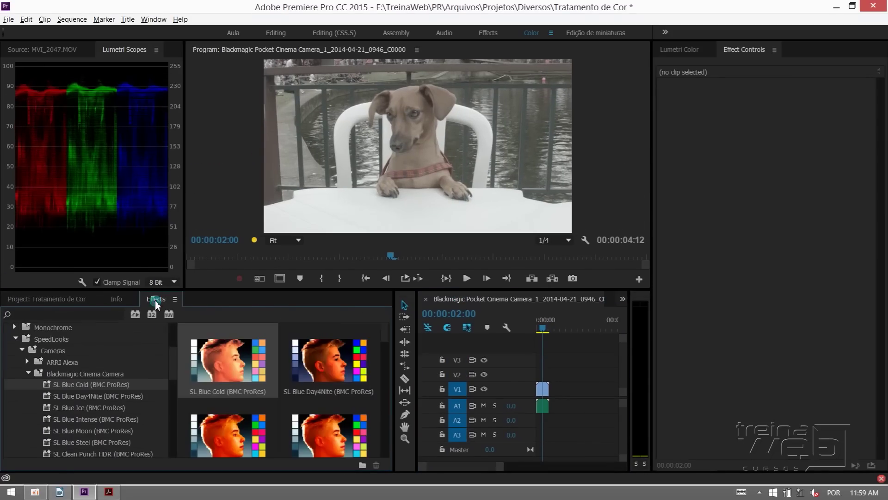
scroll(88, 394, down, 2)
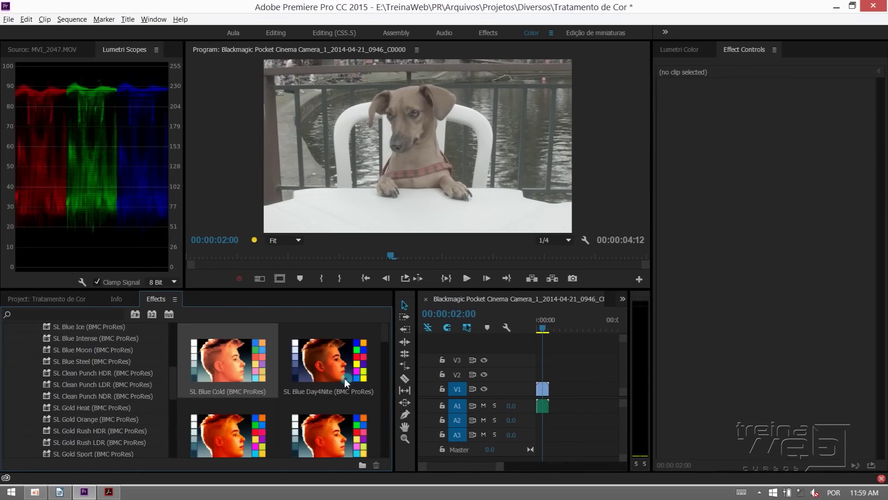
scroll(88, 393, up, 3)
drag(245, 355, 546, 388)
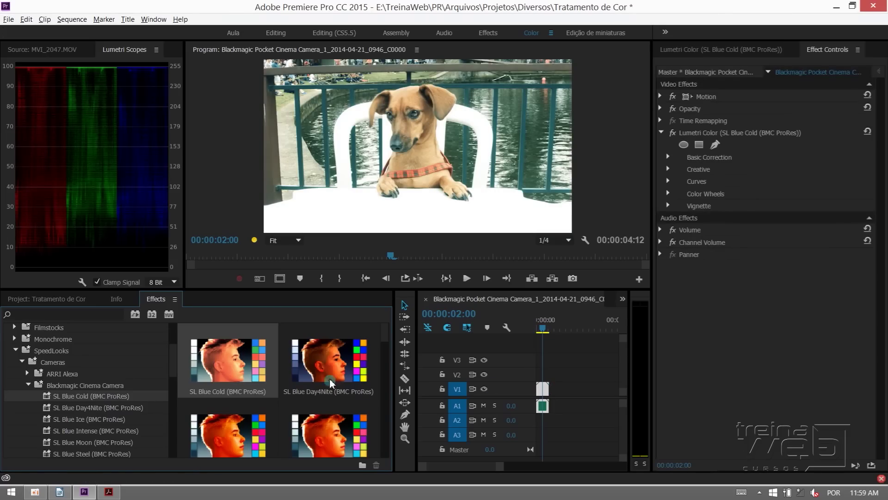
key(ctrl+z)
mouse_move(336, 368)
mouse_down()
mouse_move(491, 406)
mouse_move(542, 389)
mouse_up()
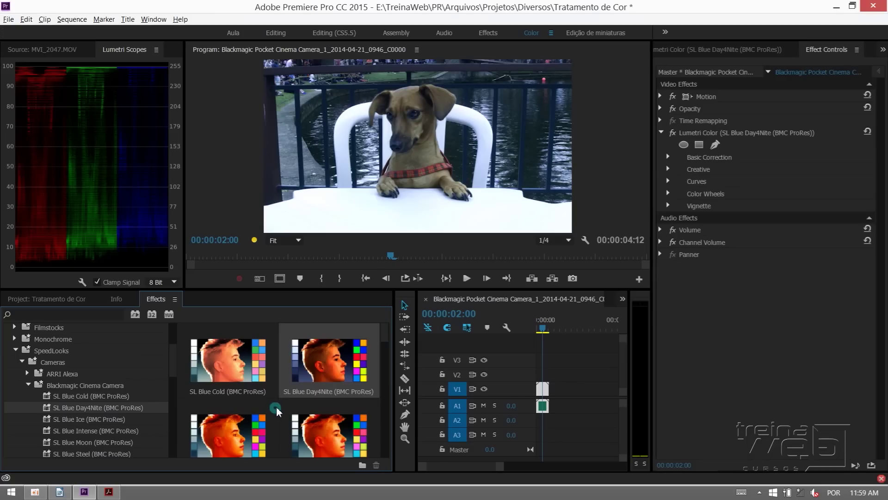
key(ctrl+z)
Step: Try the Noir 1965 and Noir HDR looks, undoing them, then apply SL Gold Rush HDR (BMC ProRes)
scroll(312, 418, down, 1)
click(311, 406)
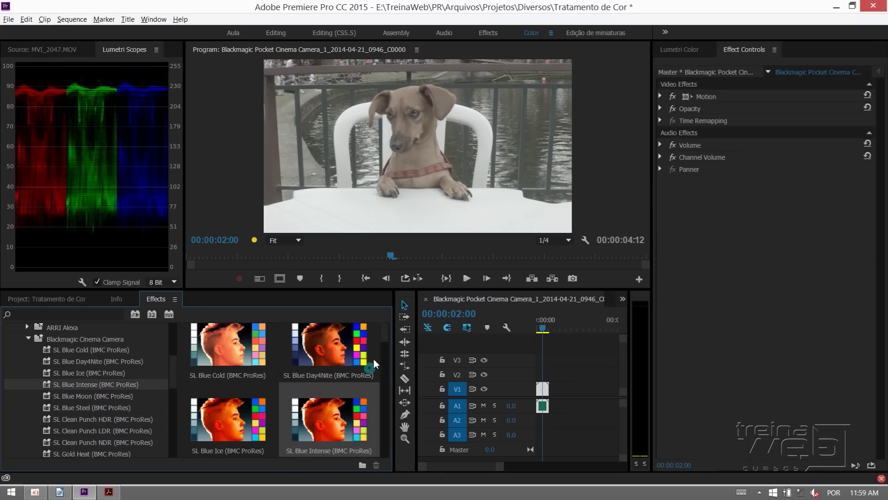
scroll(376, 370, down, 5)
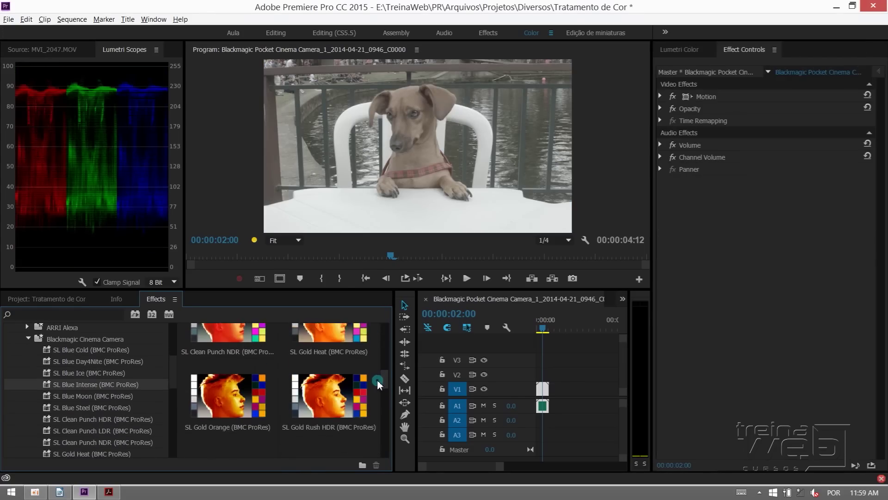
scroll(378, 384, down, 5)
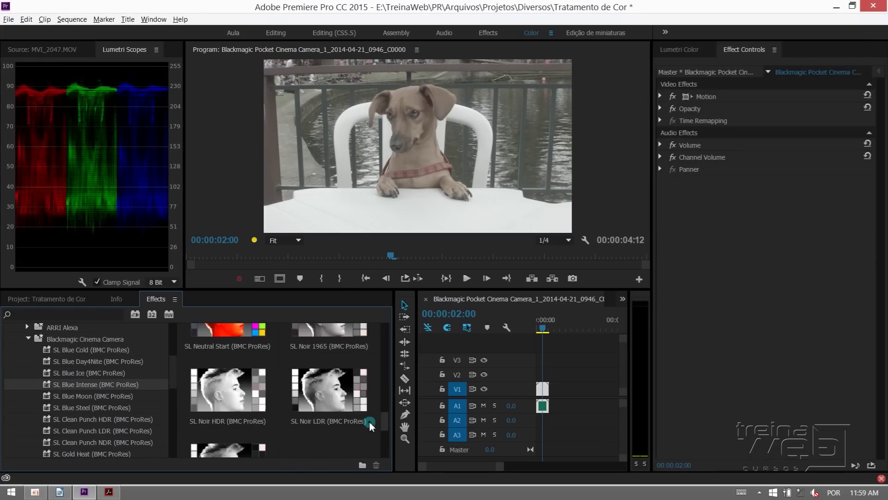
scroll(370, 425, up, 1)
drag(333, 370, 546, 393)
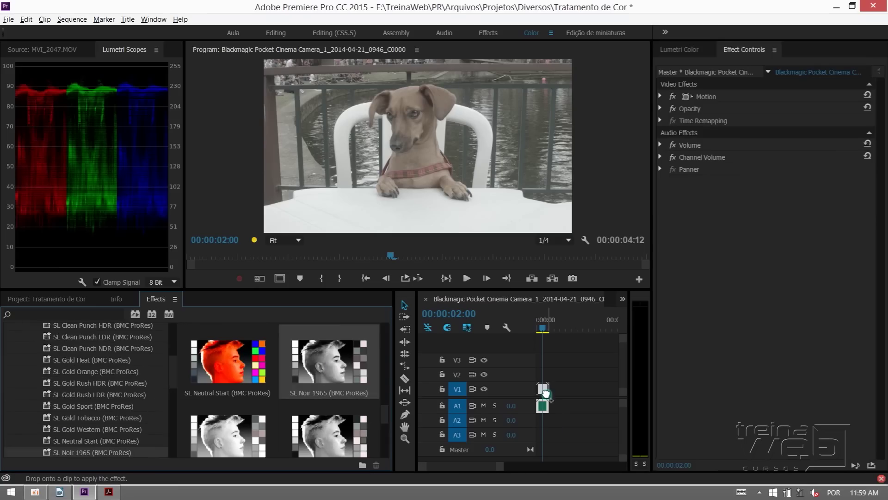
key(ctrl+z)
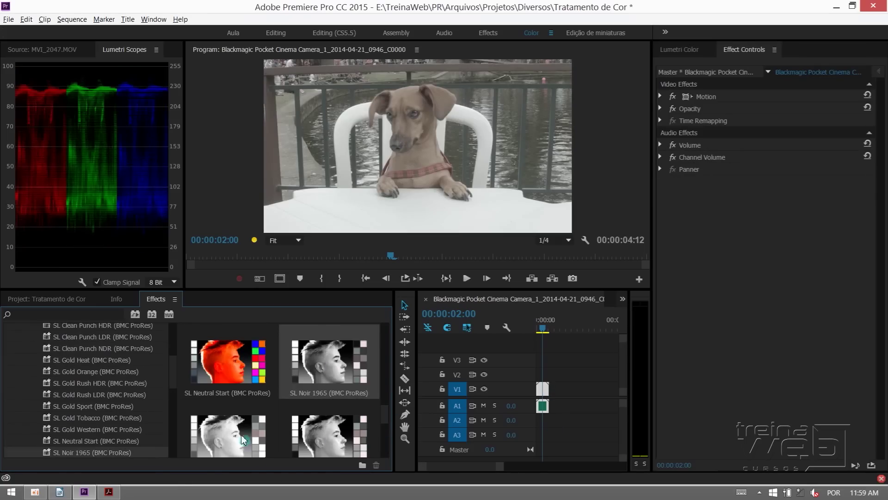
scroll(244, 440, down, 1)
drag(244, 440, 543, 389)
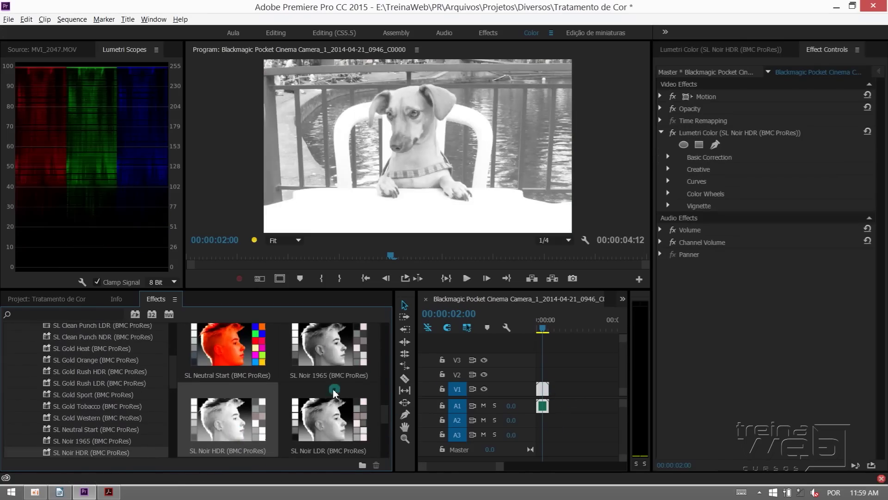
key(ctrl+z)
mouse_move(386, 412)
mouse_down()
mouse_move(383, 461)
mouse_move(377, 394)
mouse_up()
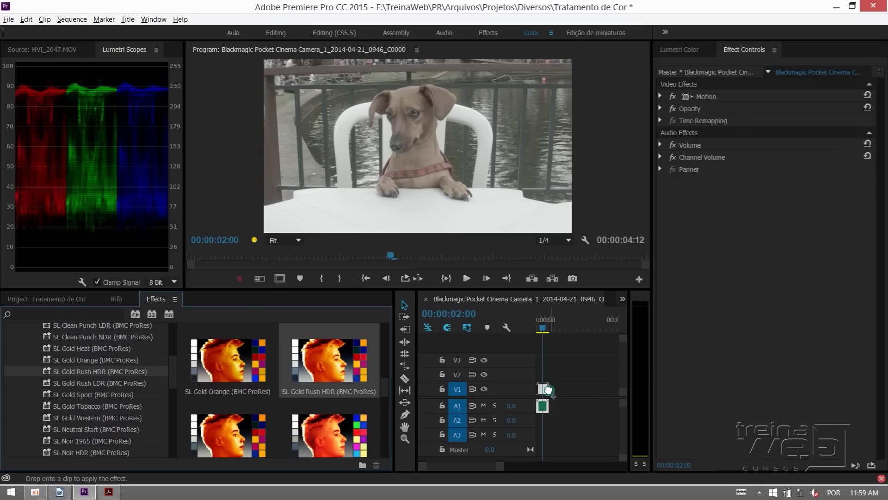
drag(498, 380, 543, 389)
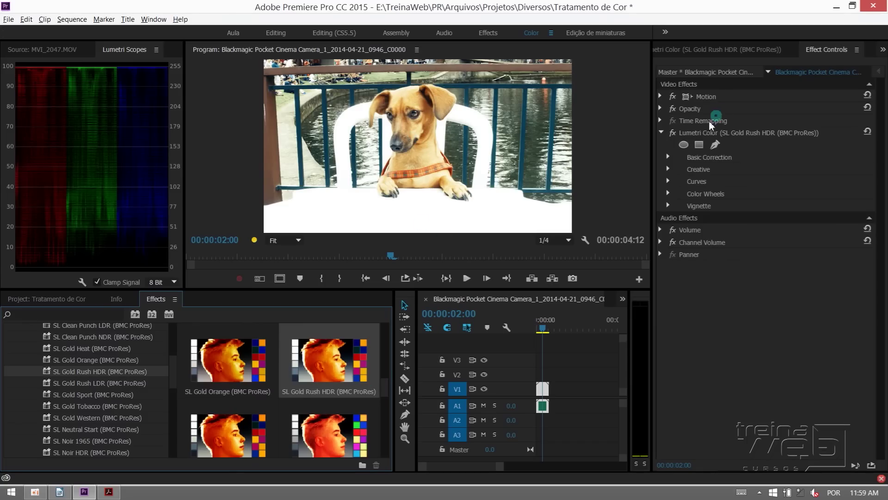
Step: Show Lumetri Basic Correction and switch Input LUT to None, then back to BMC PRORES - SL - PROFILE
click(670, 159)
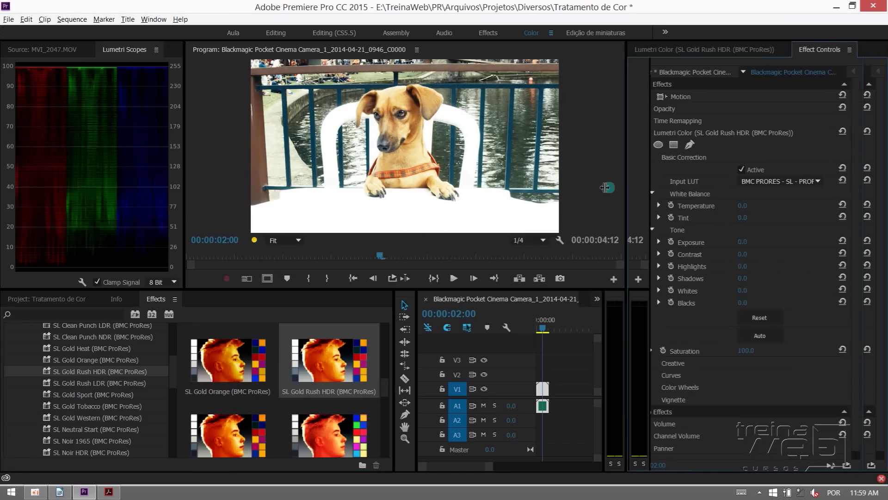
drag(647, 190, 597, 190)
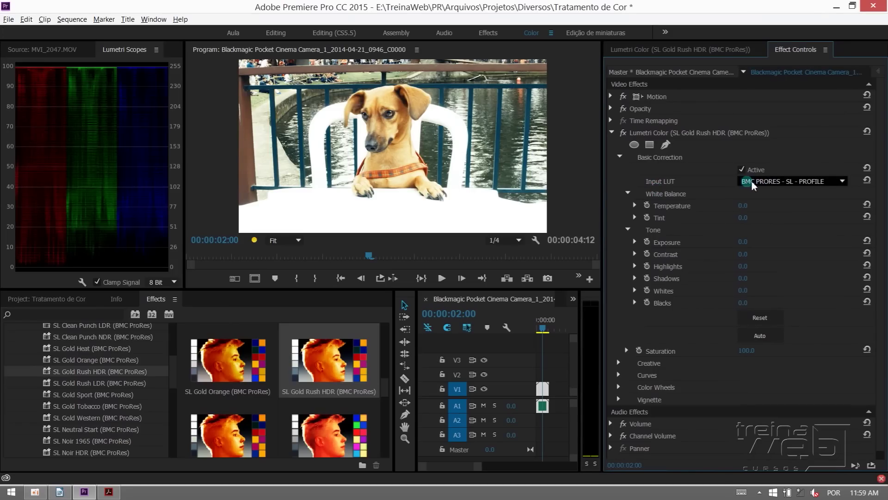
click(791, 185)
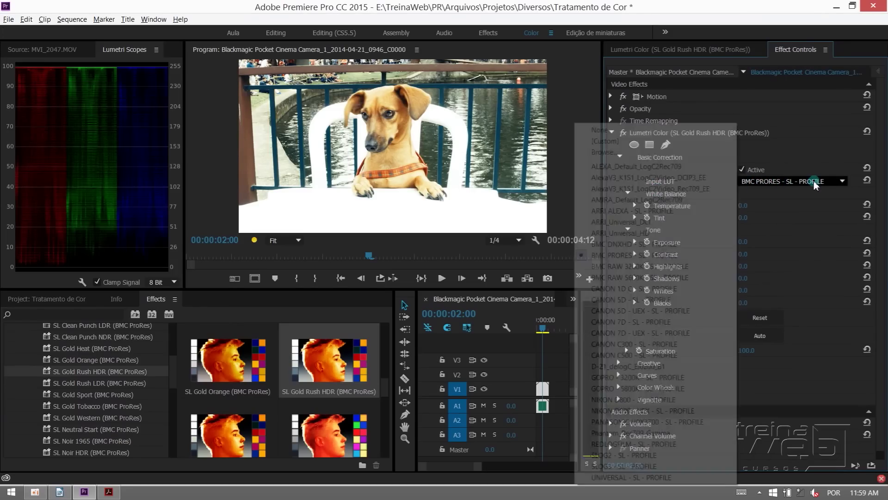
click(659, 157)
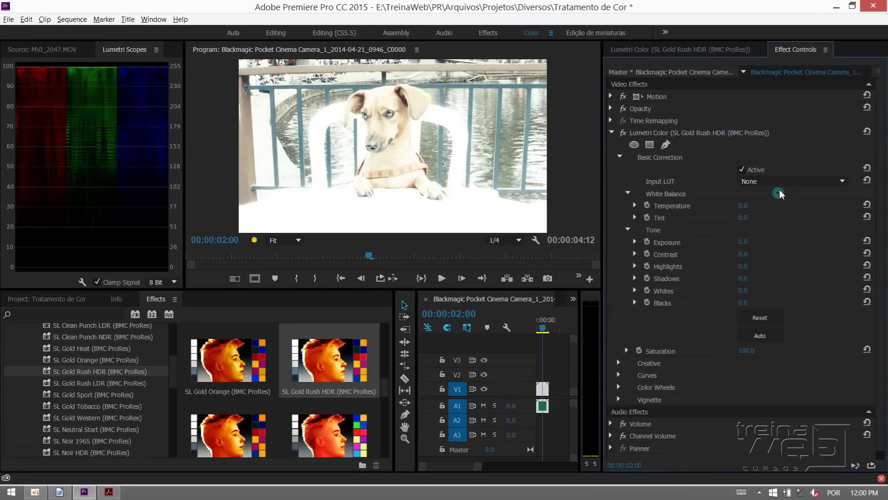
click(773, 184)
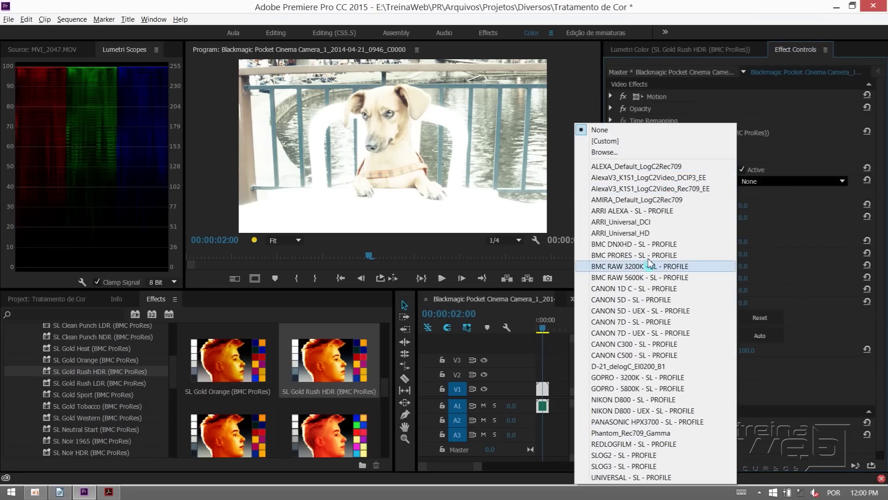
click(648, 255)
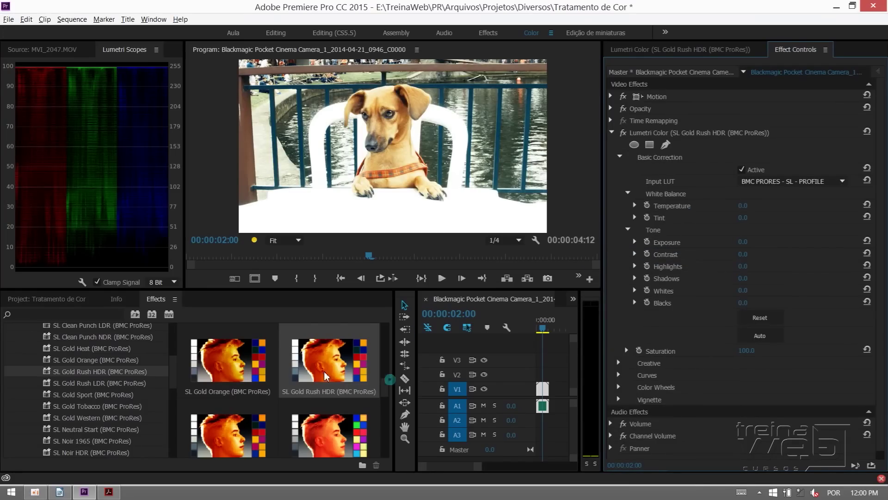
Step: Collapse Lumetri Presets, expand Presets > Cores Personalizadas, and preview the Envelhecido preset
scroll(111, 377, up, 5)
click(15, 375)
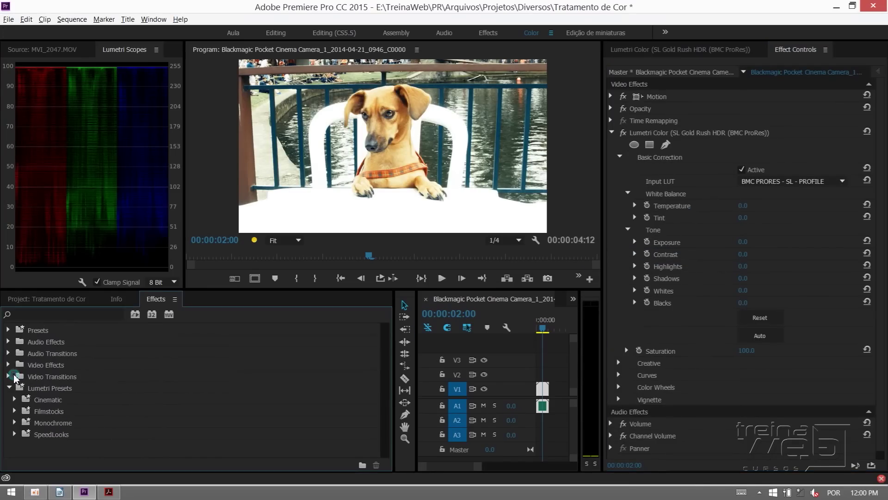
click(9, 388)
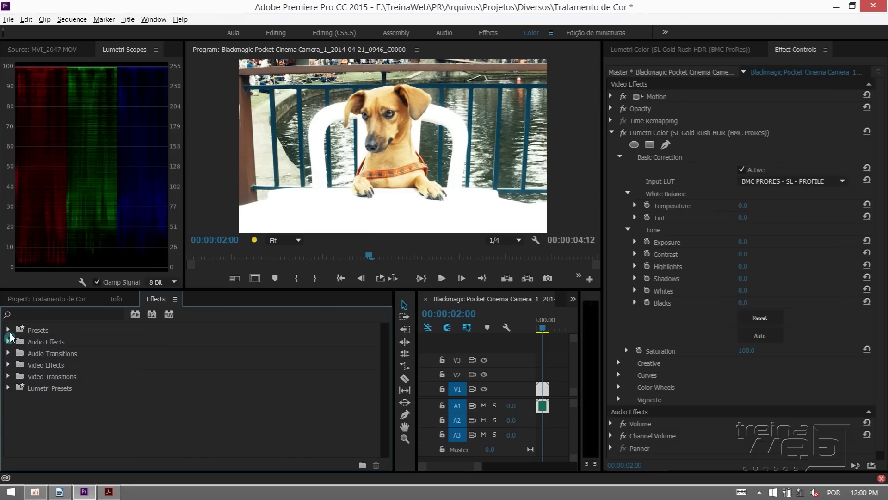
click(9, 331)
click(58, 462)
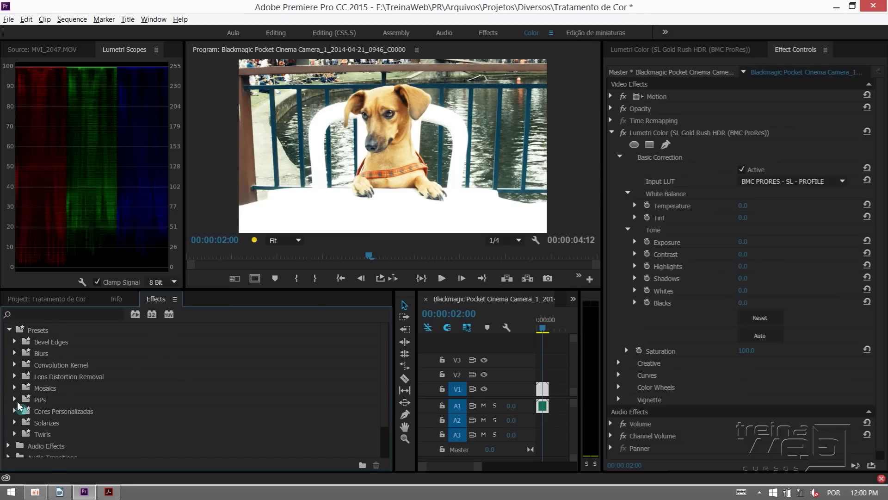
click(9, 329)
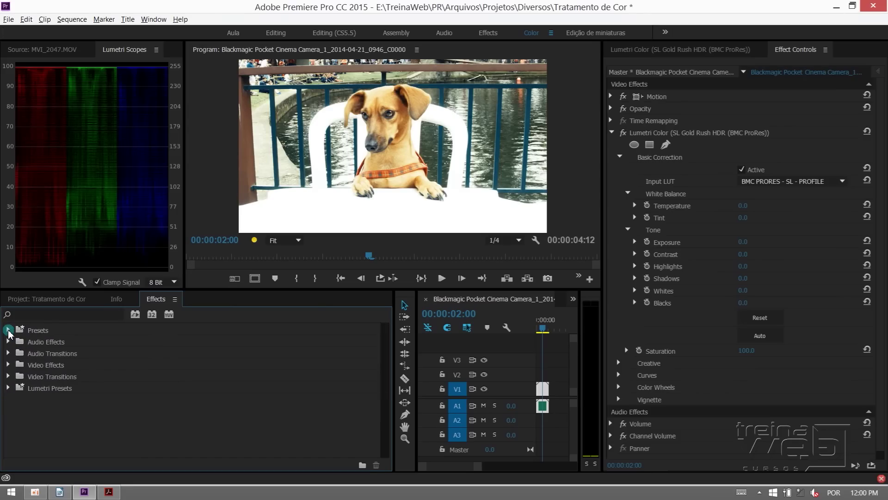
click(9, 330)
click(13, 410)
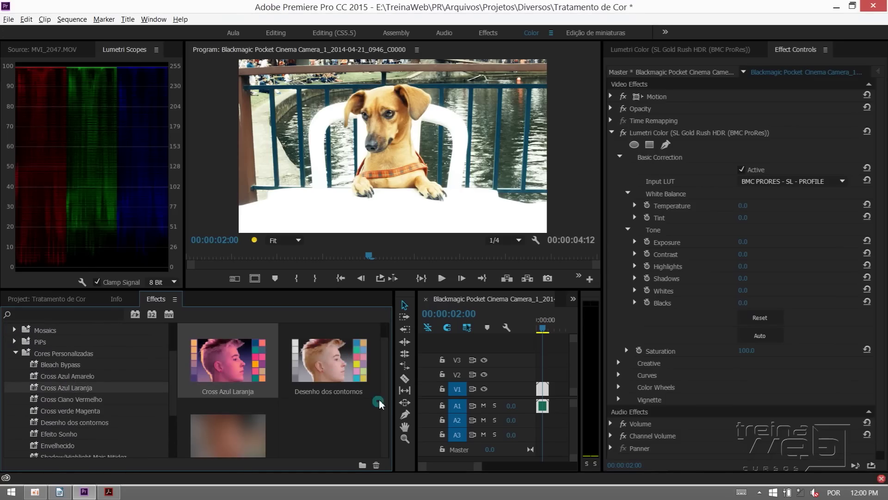
scroll(379, 398, down, 1)
click(307, 429)
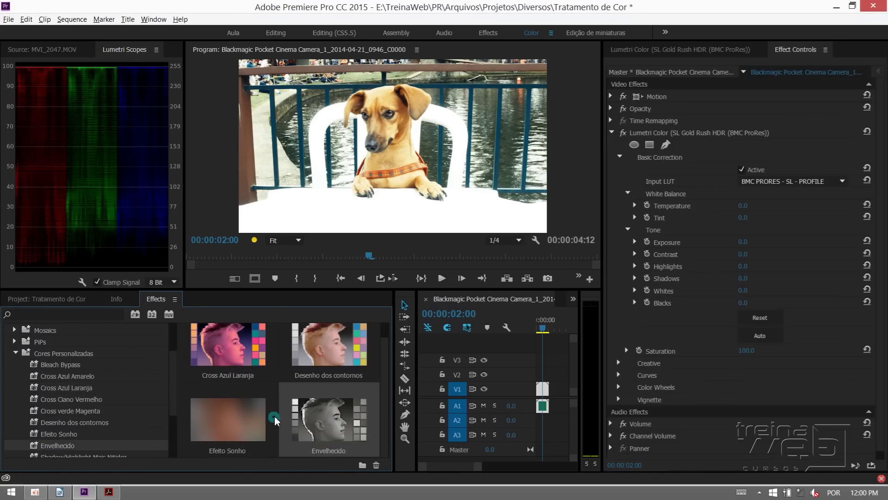